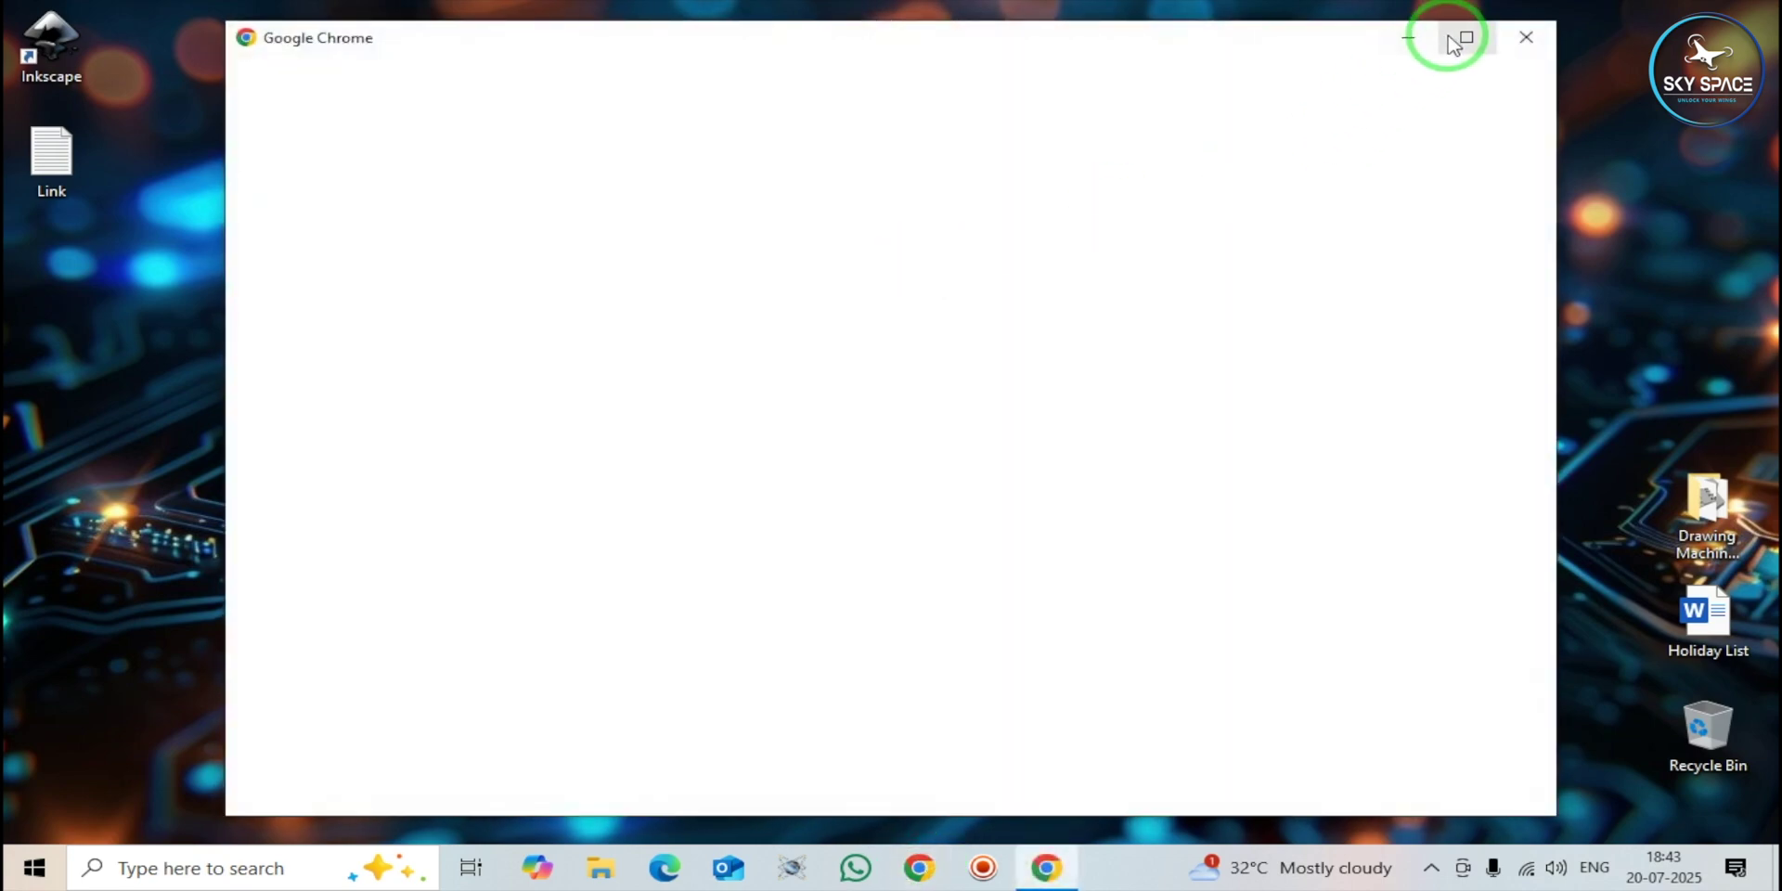
Step: Launch Google Chrome from the taskbar icon
{"action": "left_click", "coordinate": [1451, 36]}
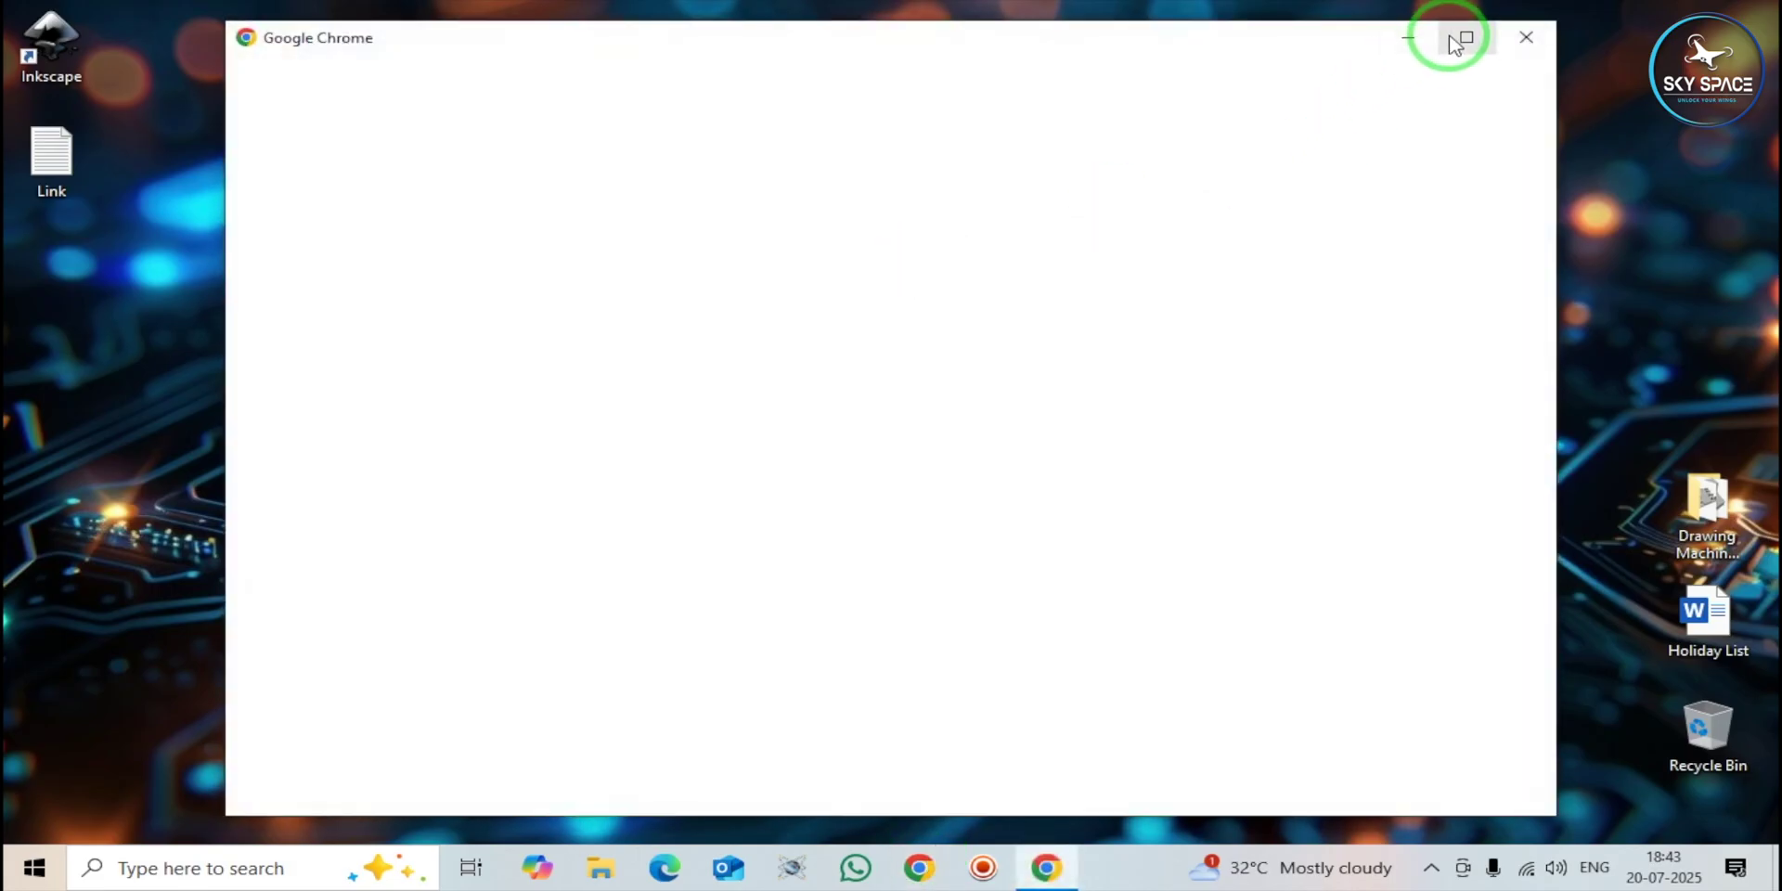
Step: Bring up Chrome full screen and go to the Google home page
{"action": "left_click", "coordinate": [1454, 35]}
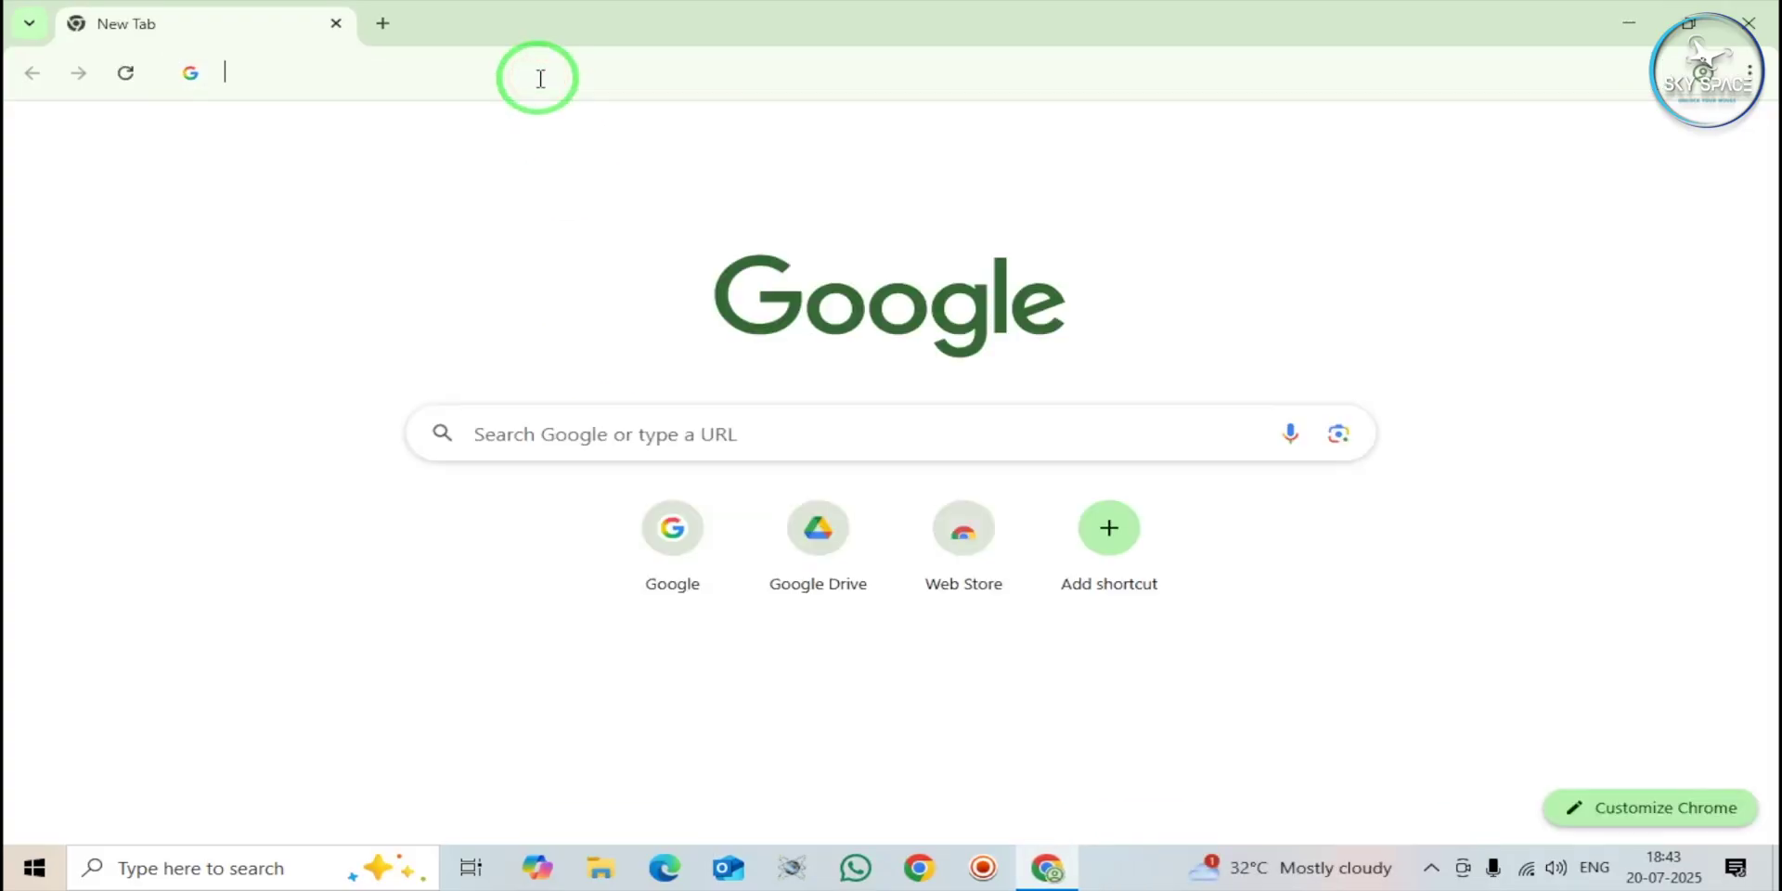
{"action": "type", "text": "goog"}
{"action": "key", "text": "Return"}
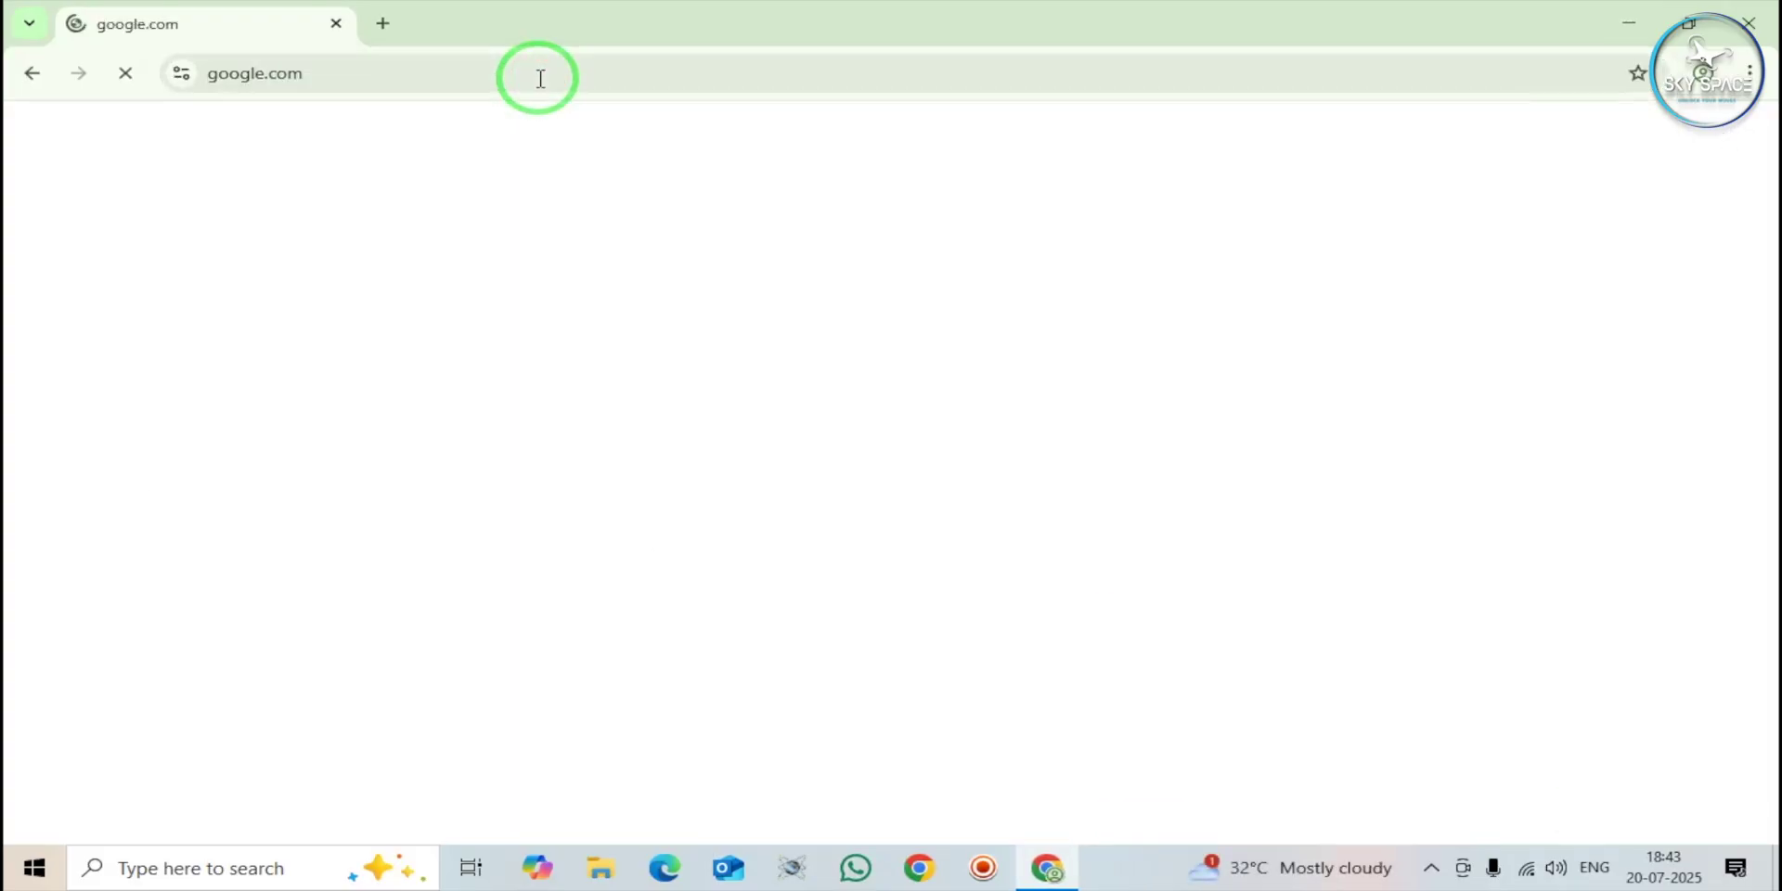
Step: Search Google for 'universal gcode sender' using the suggested query
{"action": "type", "text": "Univr"}
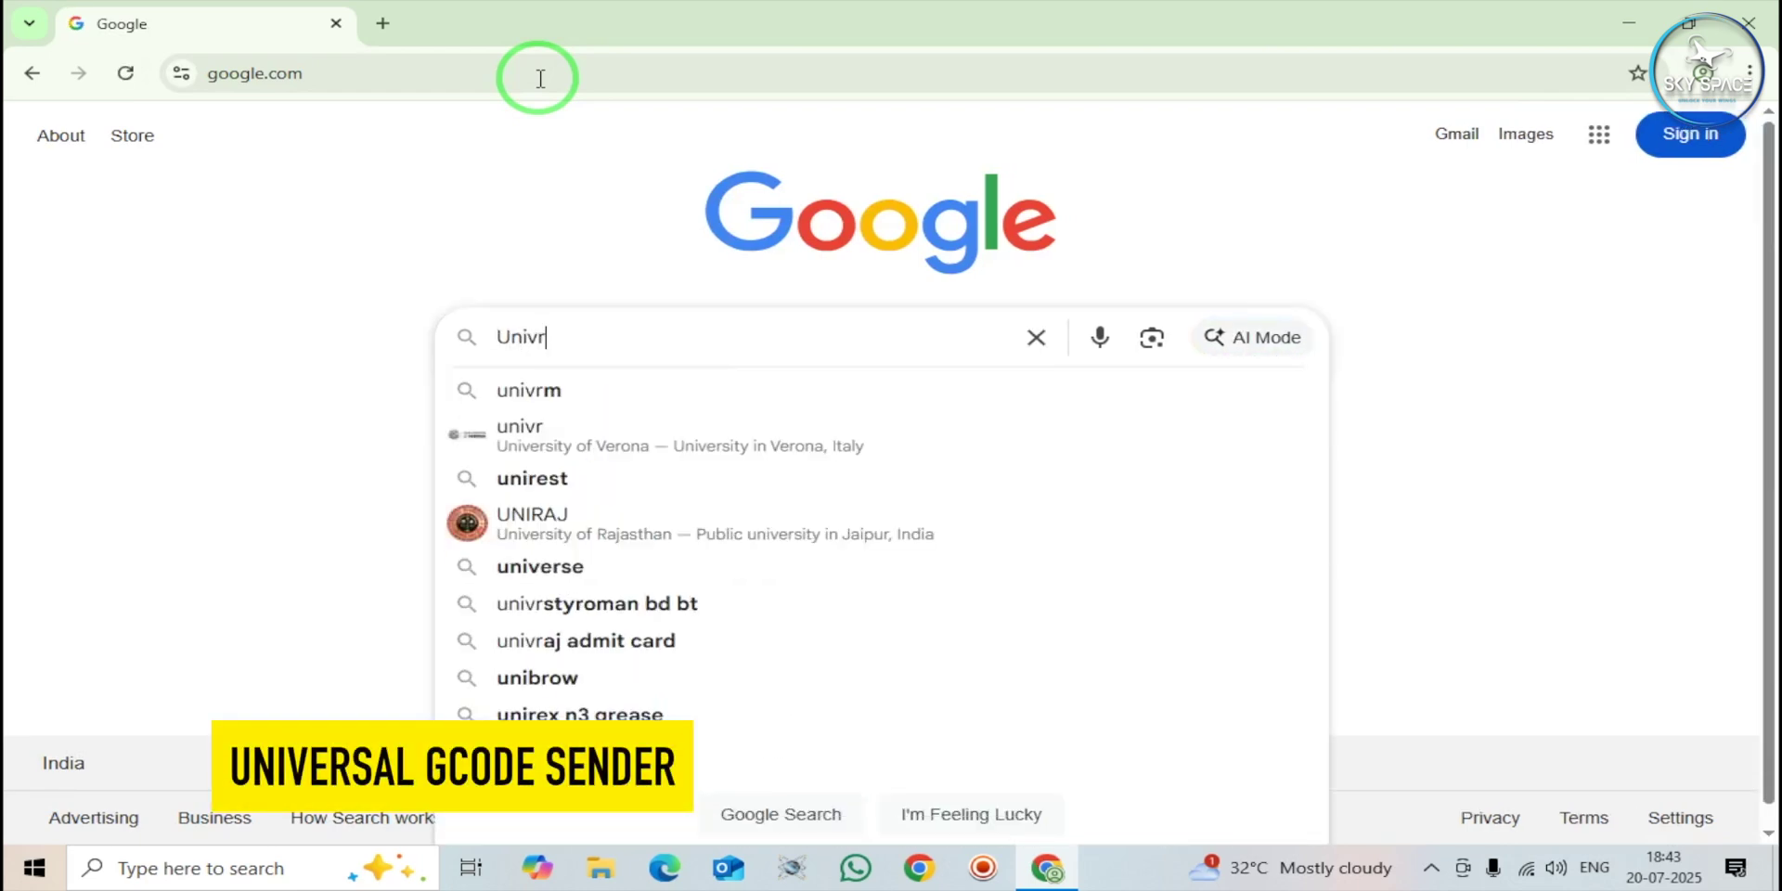
{"action": "key", "text": "BackSpace"}
{"action": "type", "text": "ersal"}
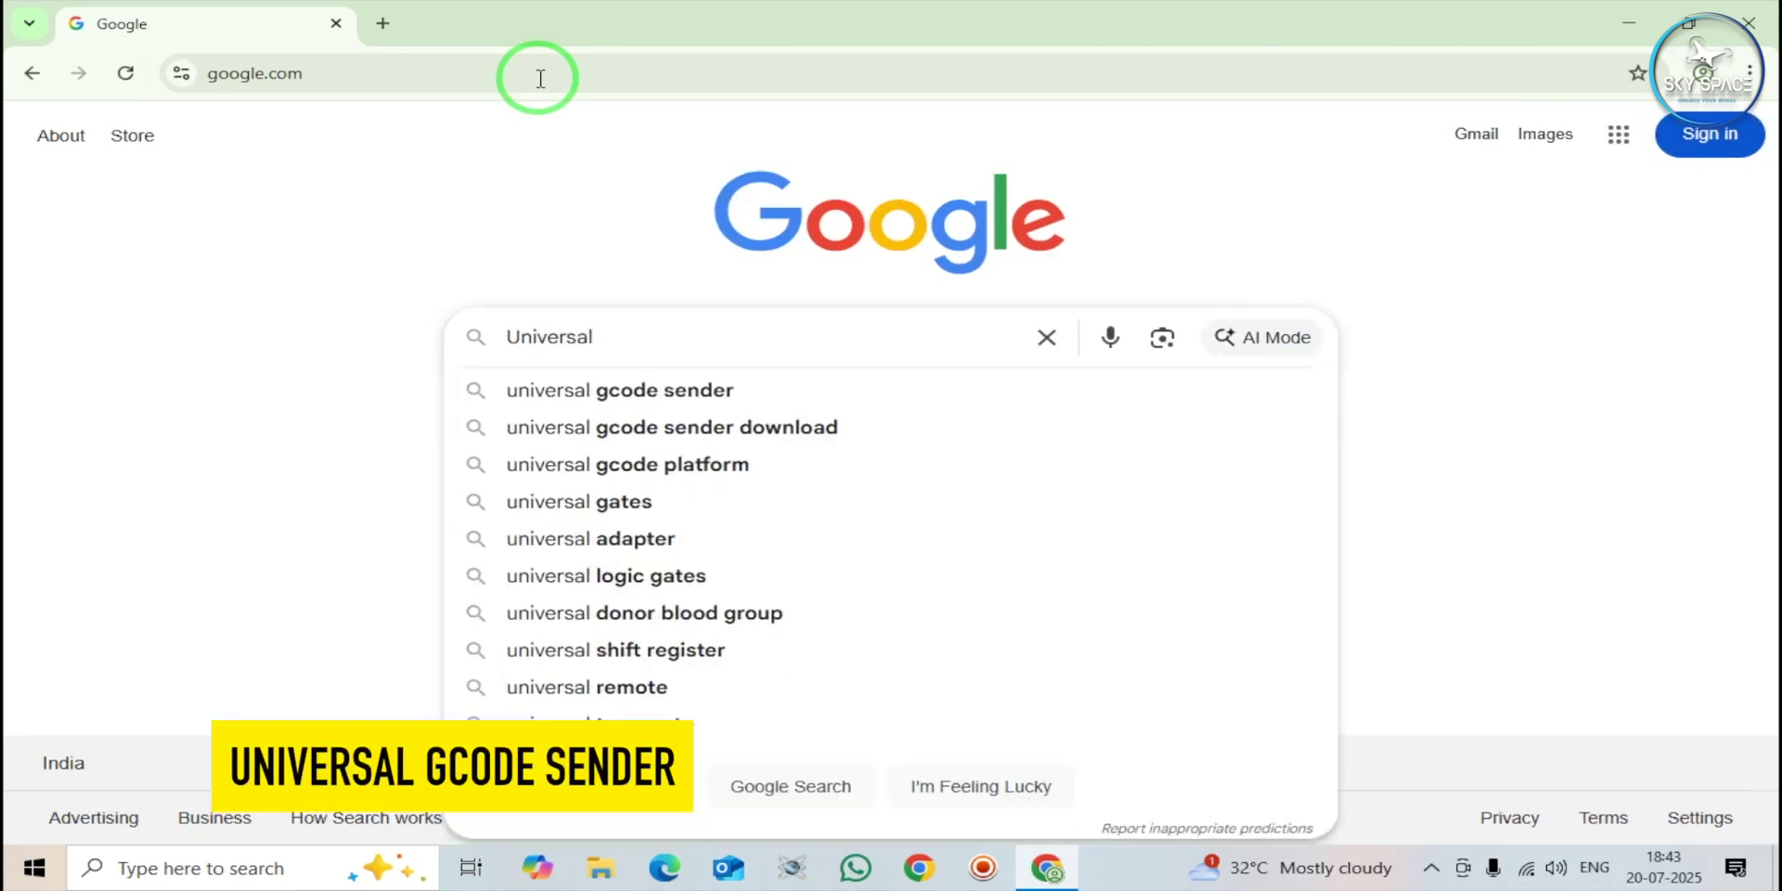
{"action": "key", "text": "Down"}
{"action": "key", "text": "Return"}
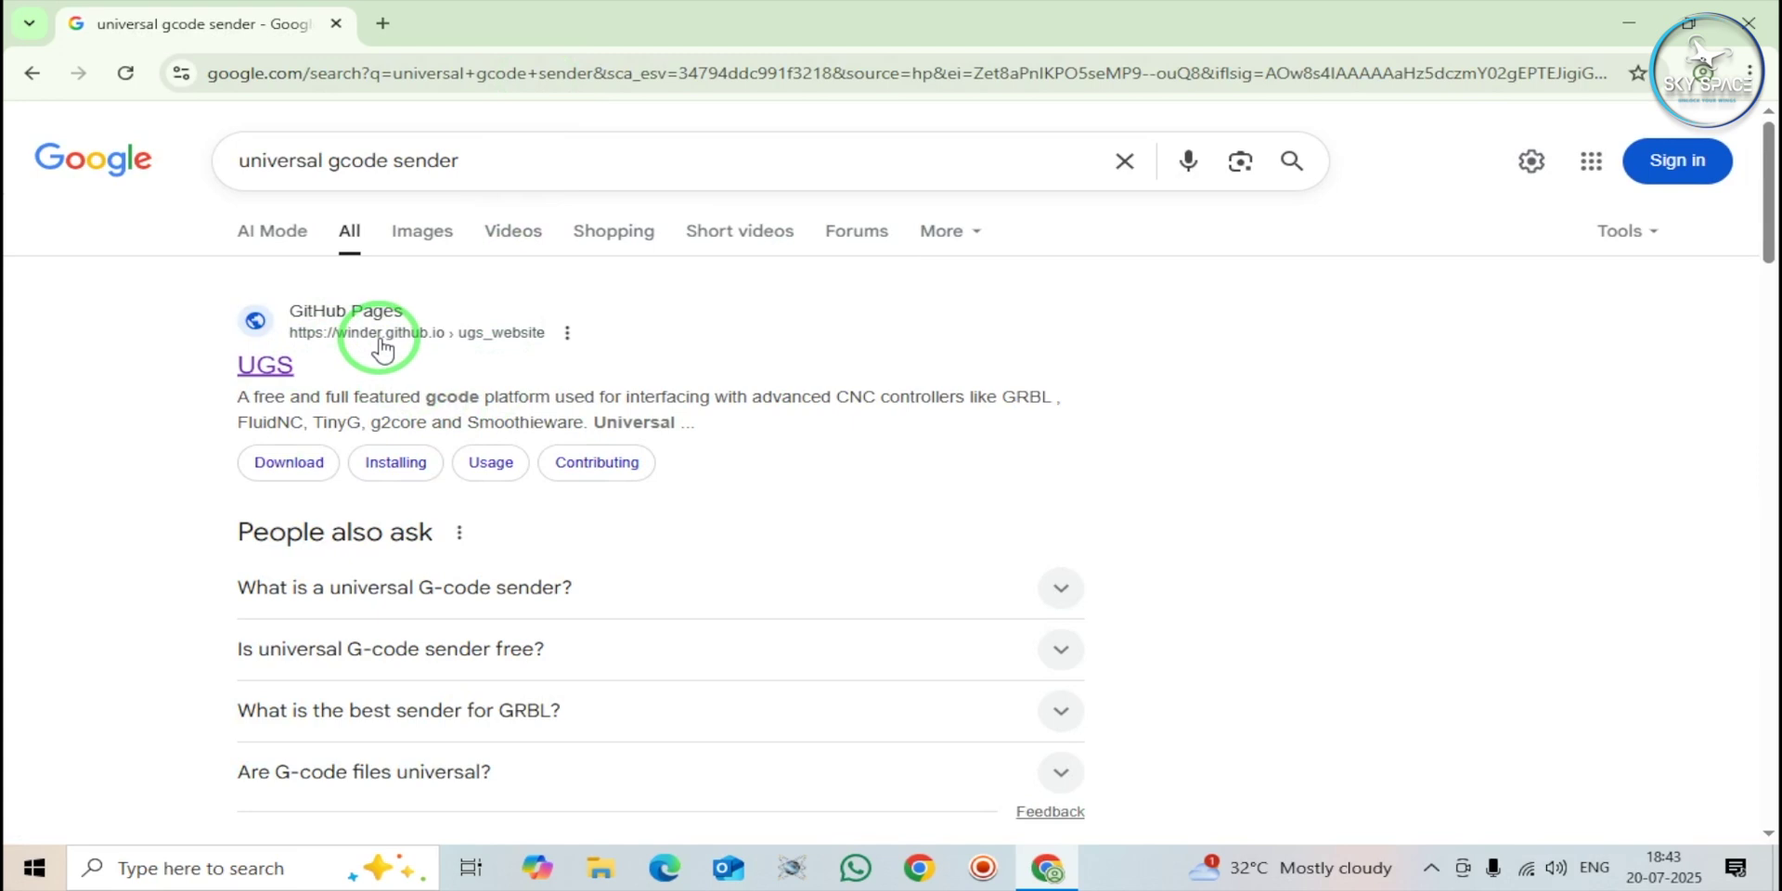
{"action": "scroll", "coordinate": [278, 372], "scroll_direction": "down", "scroll_amount": 2}
{"action": "scroll", "coordinate": [278, 371], "scroll_direction": "up", "scroll_amount": 2}
Step: From the UGS website's Download page, download the Windows 64-bit UGS Platform 2.1.14 zip
{"action": "left_click", "coordinate": [284, 365]}
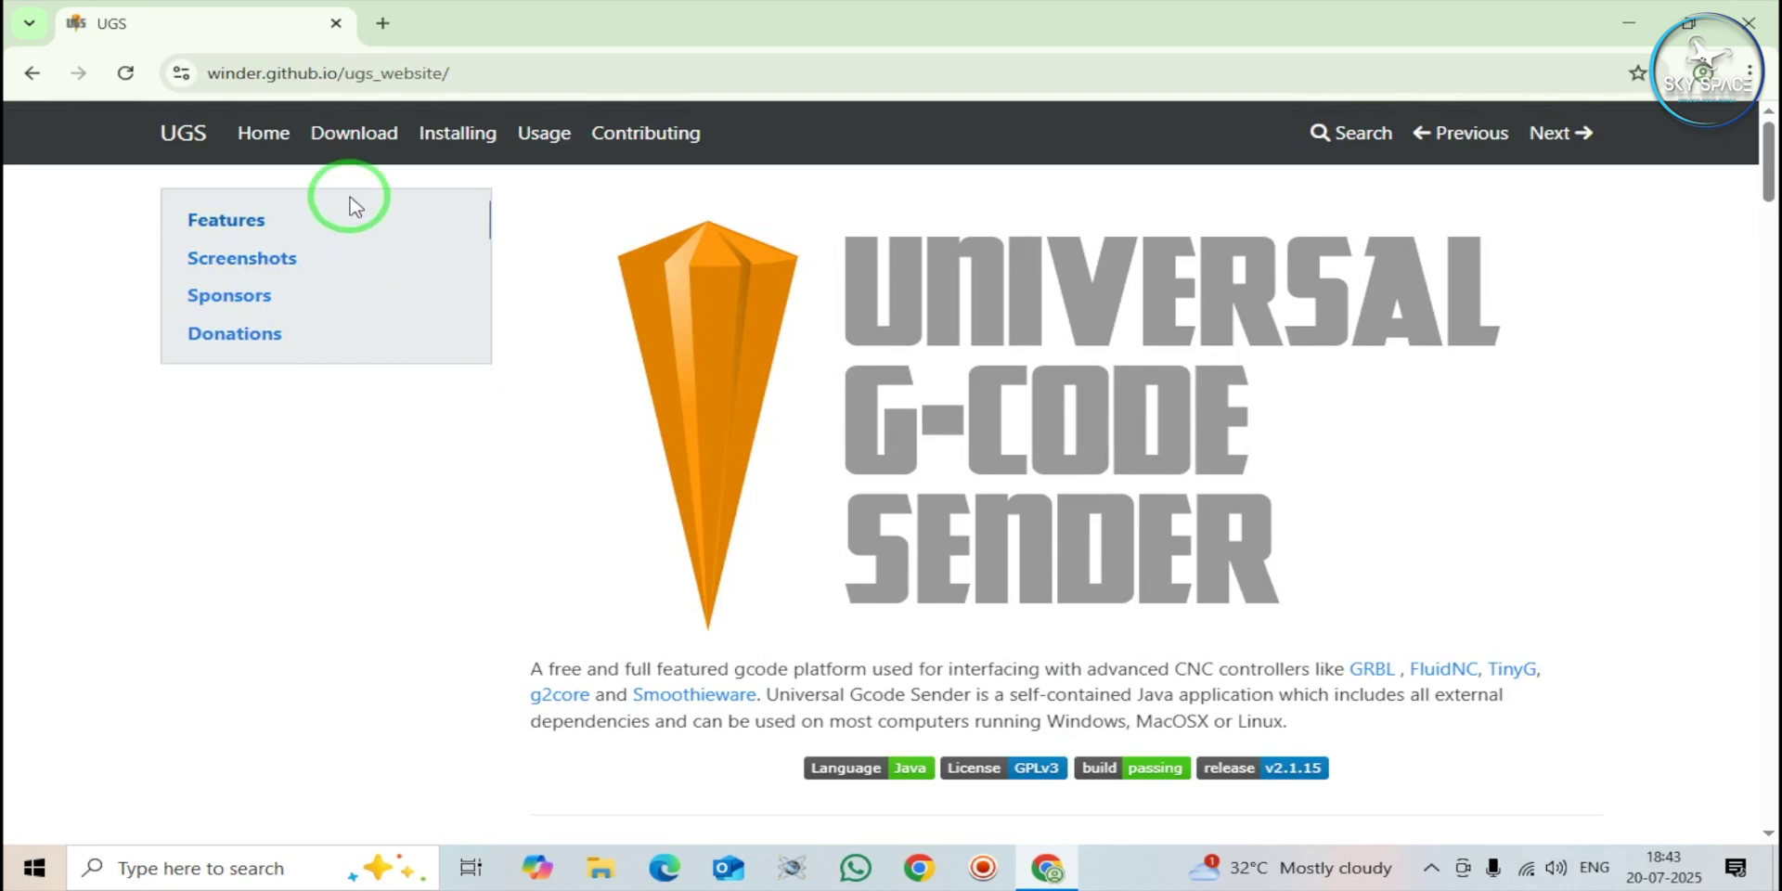
{"action": "left_click", "coordinate": [353, 139]}
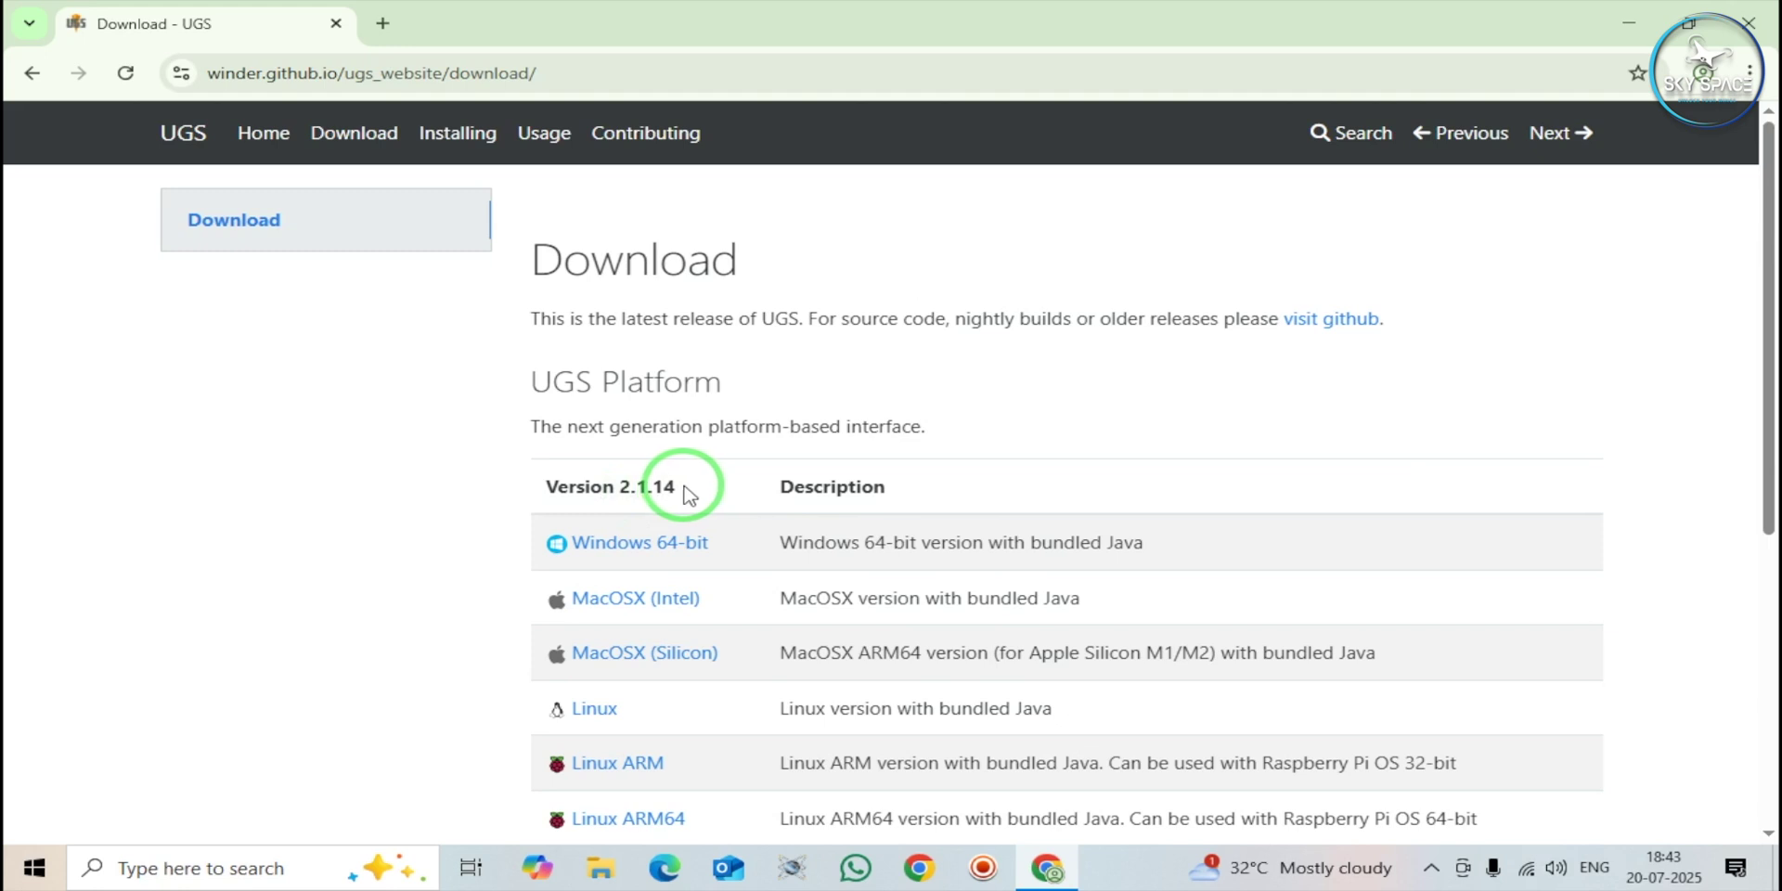
{"action": "scroll", "coordinate": [681, 490], "scroll_direction": "down", "scroll_amount": 1}
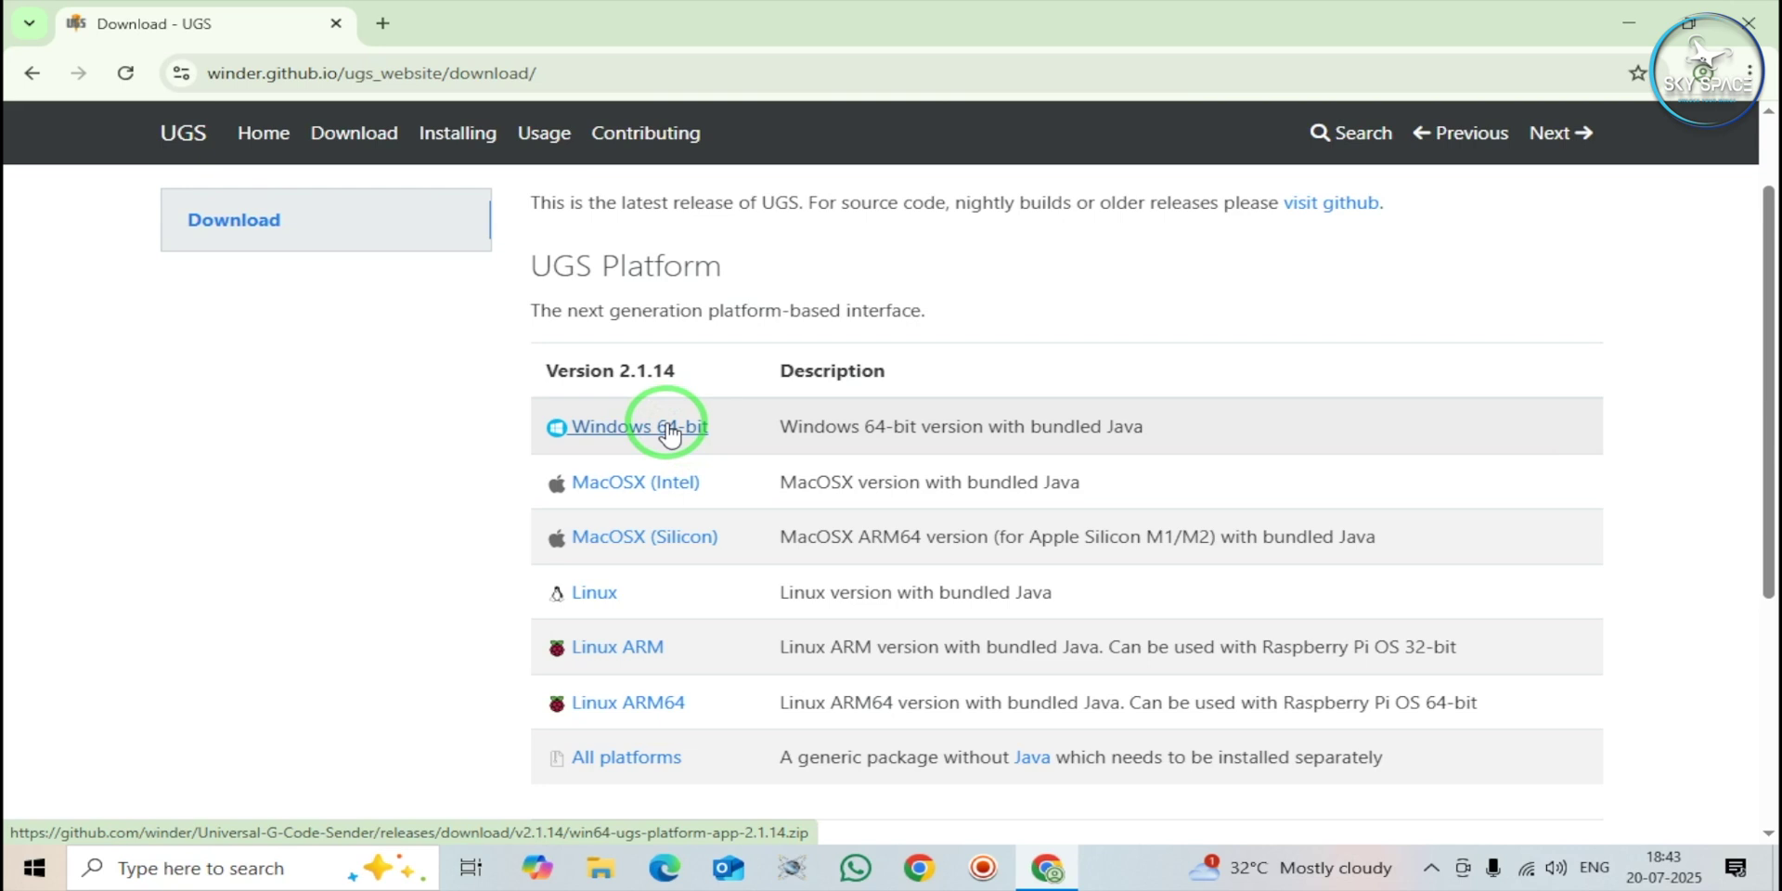
{"action": "left_click", "coordinate": [670, 433]}
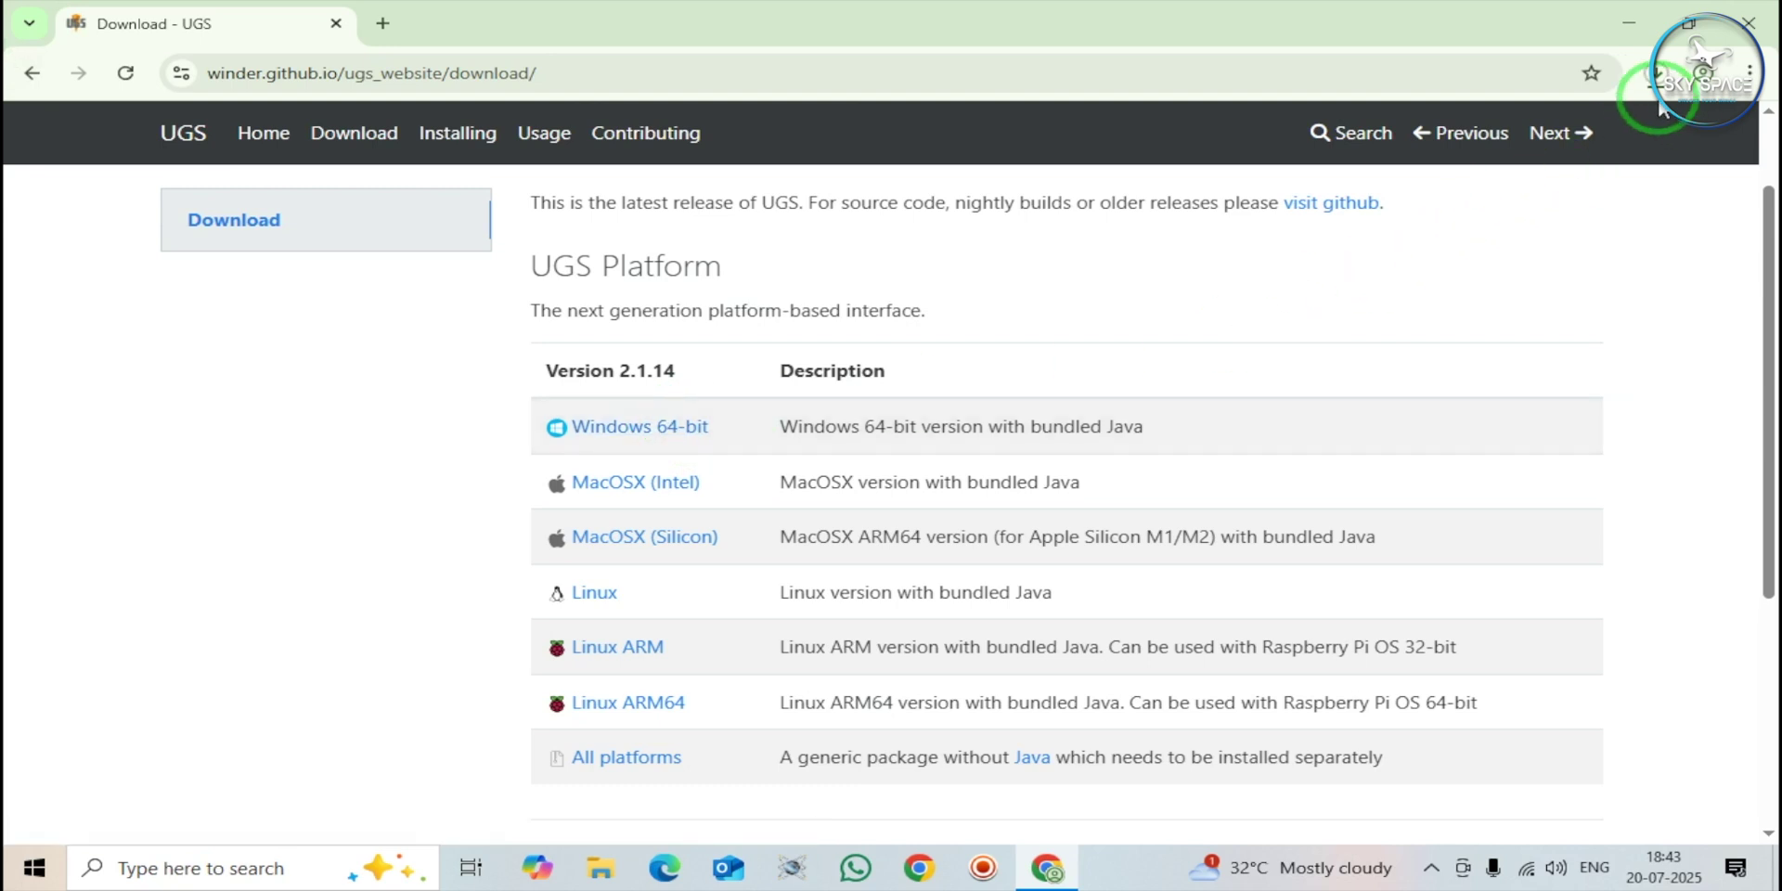
{"action": "left_click", "coordinate": [1662, 82]}
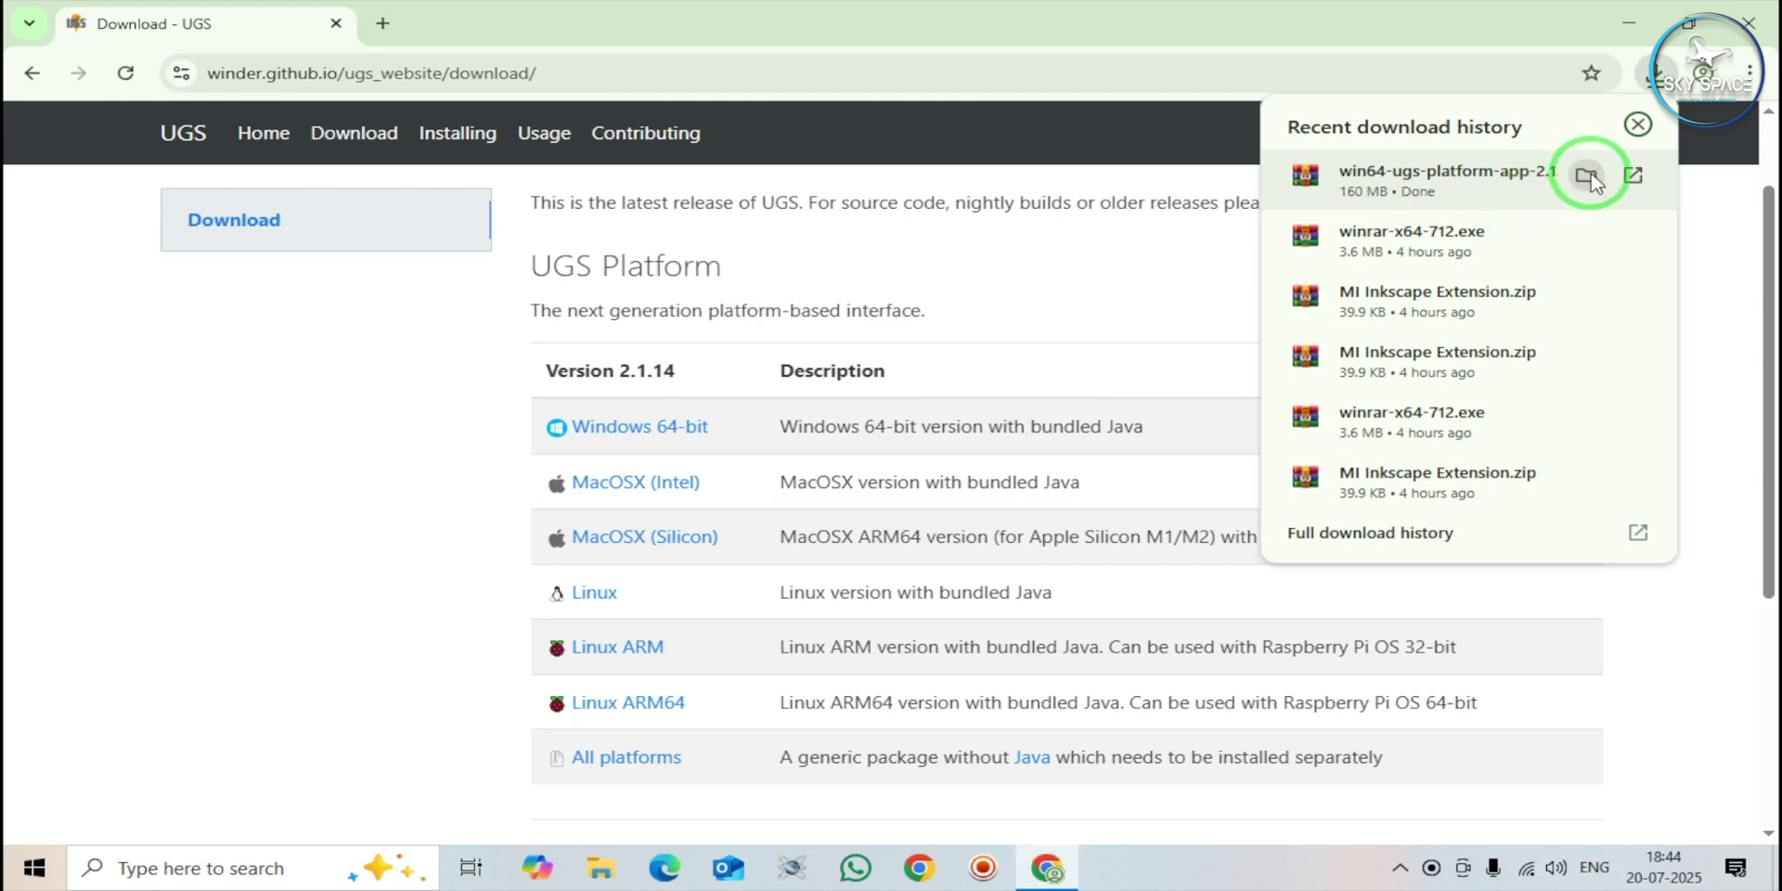
Step: Extract the win64 UGS Platform zip in Downloads with Extract Here, producing ugsplatform-win
{"action": "left_click", "coordinate": [1588, 176]}
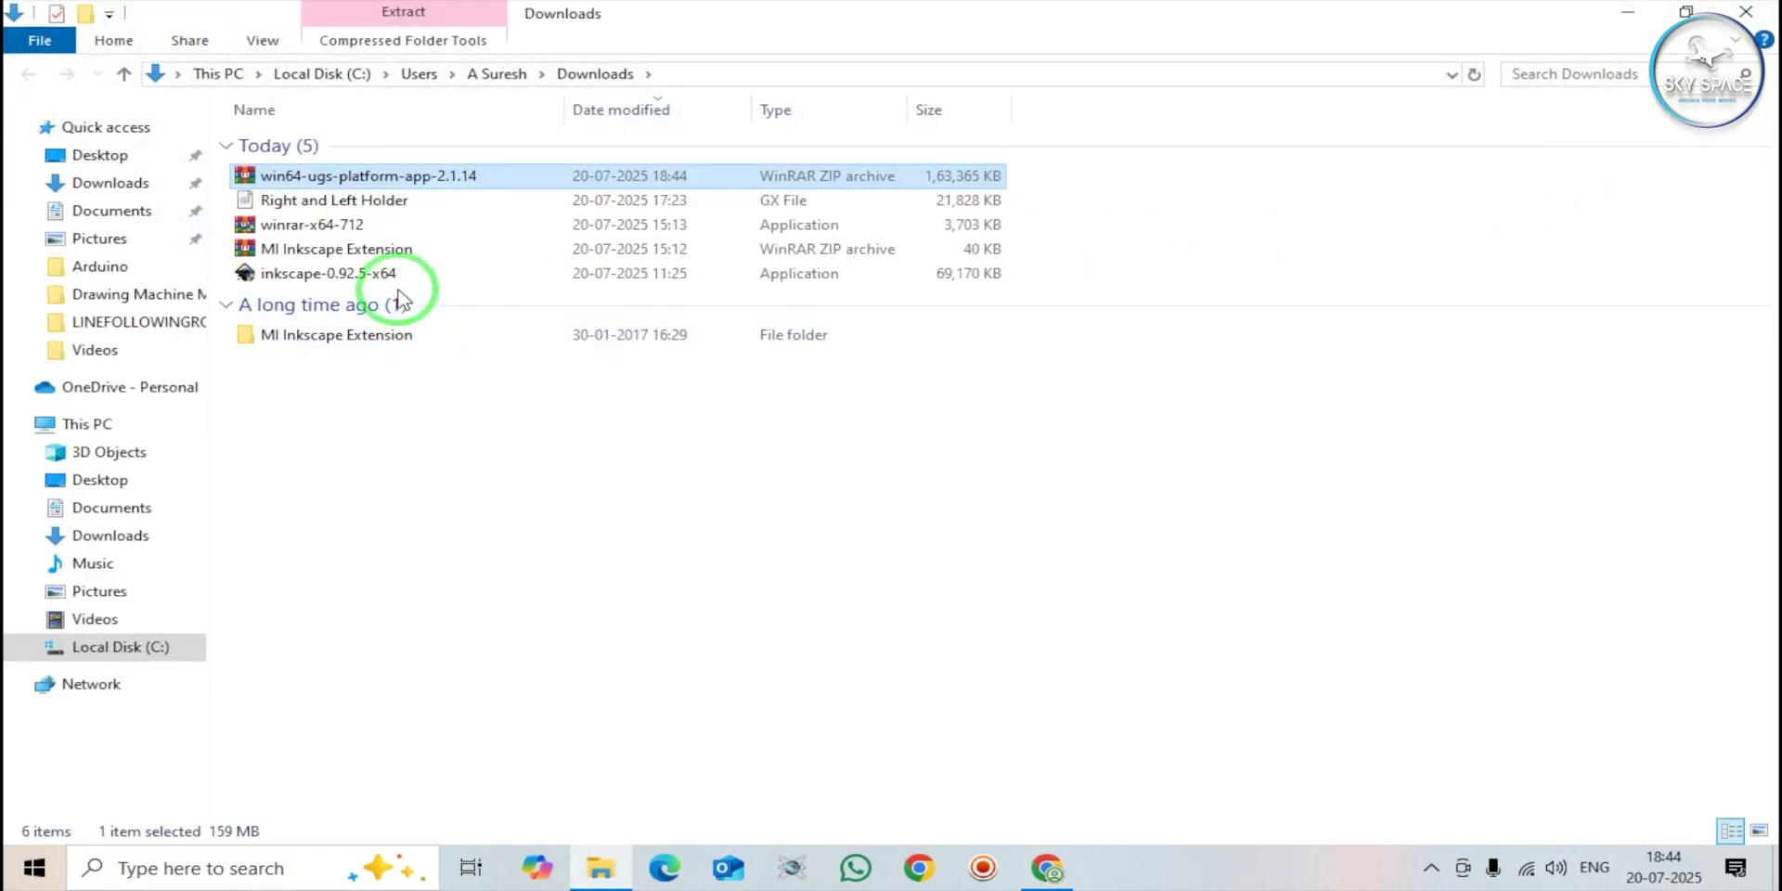
{"action": "left_click", "coordinate": [614, 467]}
{"action": "scroll", "coordinate": [610, 477], "scroll_direction": "up", "scroll_amount": 2, "text": "ctrl"}
{"action": "scroll", "coordinate": [610, 477], "scroll_direction": "up", "scroll_amount": 1, "text": "ctrl"}
{"action": "scroll", "coordinate": [615, 471], "scroll_direction": "up", "scroll_amount": 1, "text": "ctrl"}
{"action": "left_click", "coordinate": [373, 281]}
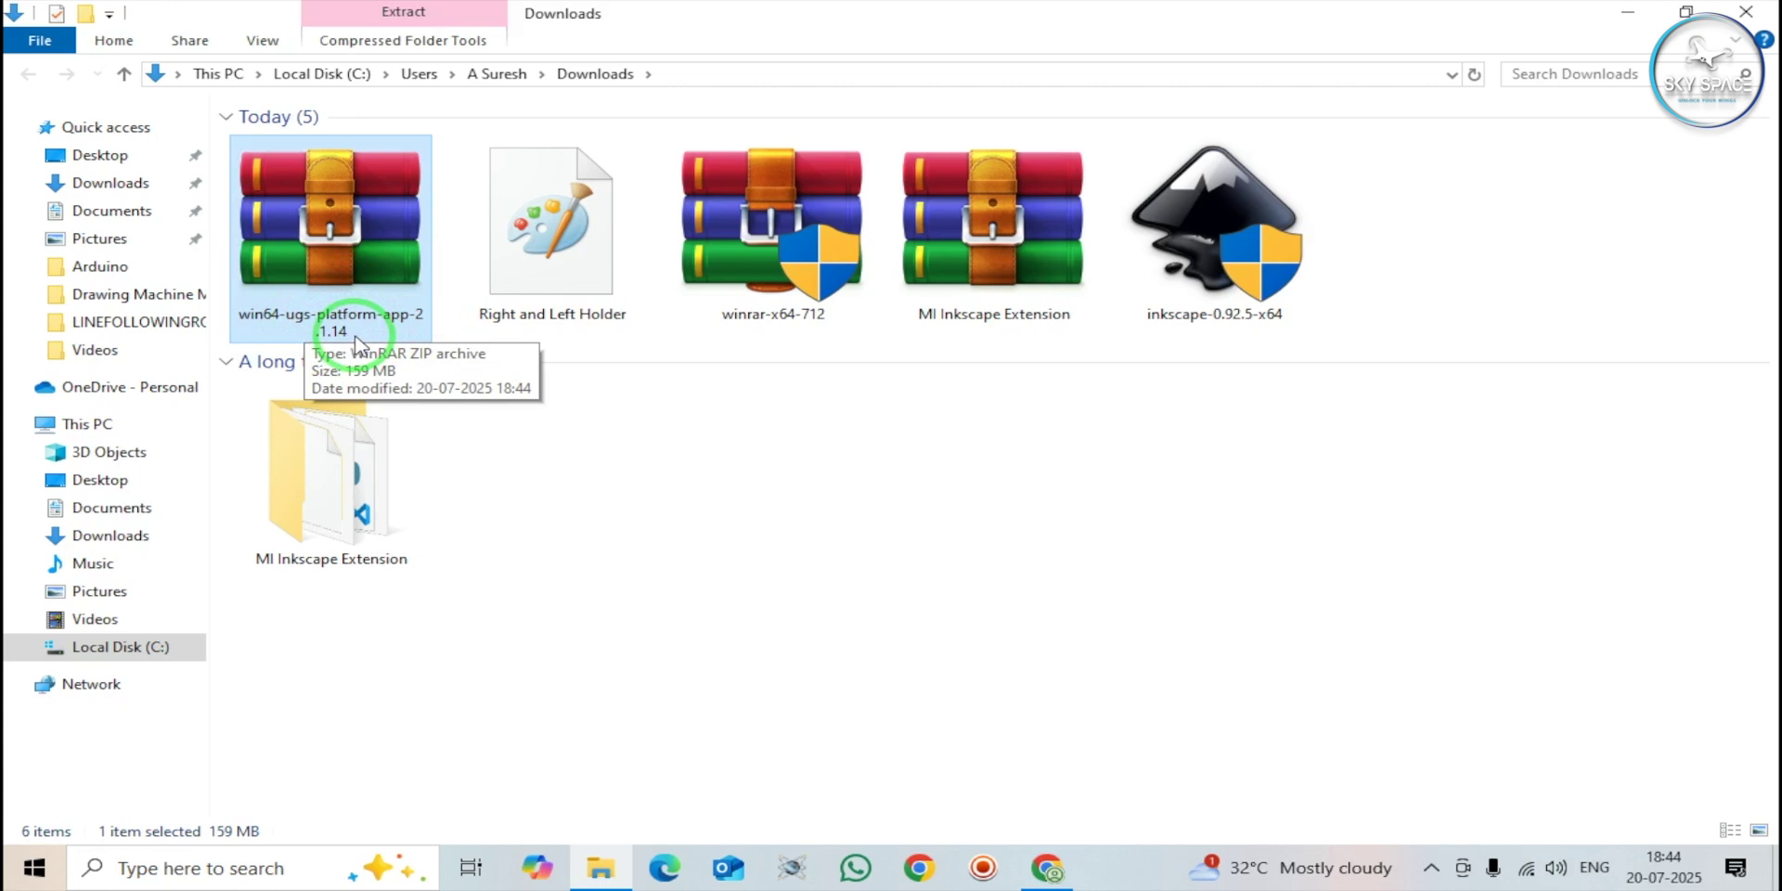
{"action": "right_click", "coordinate": [345, 228]}
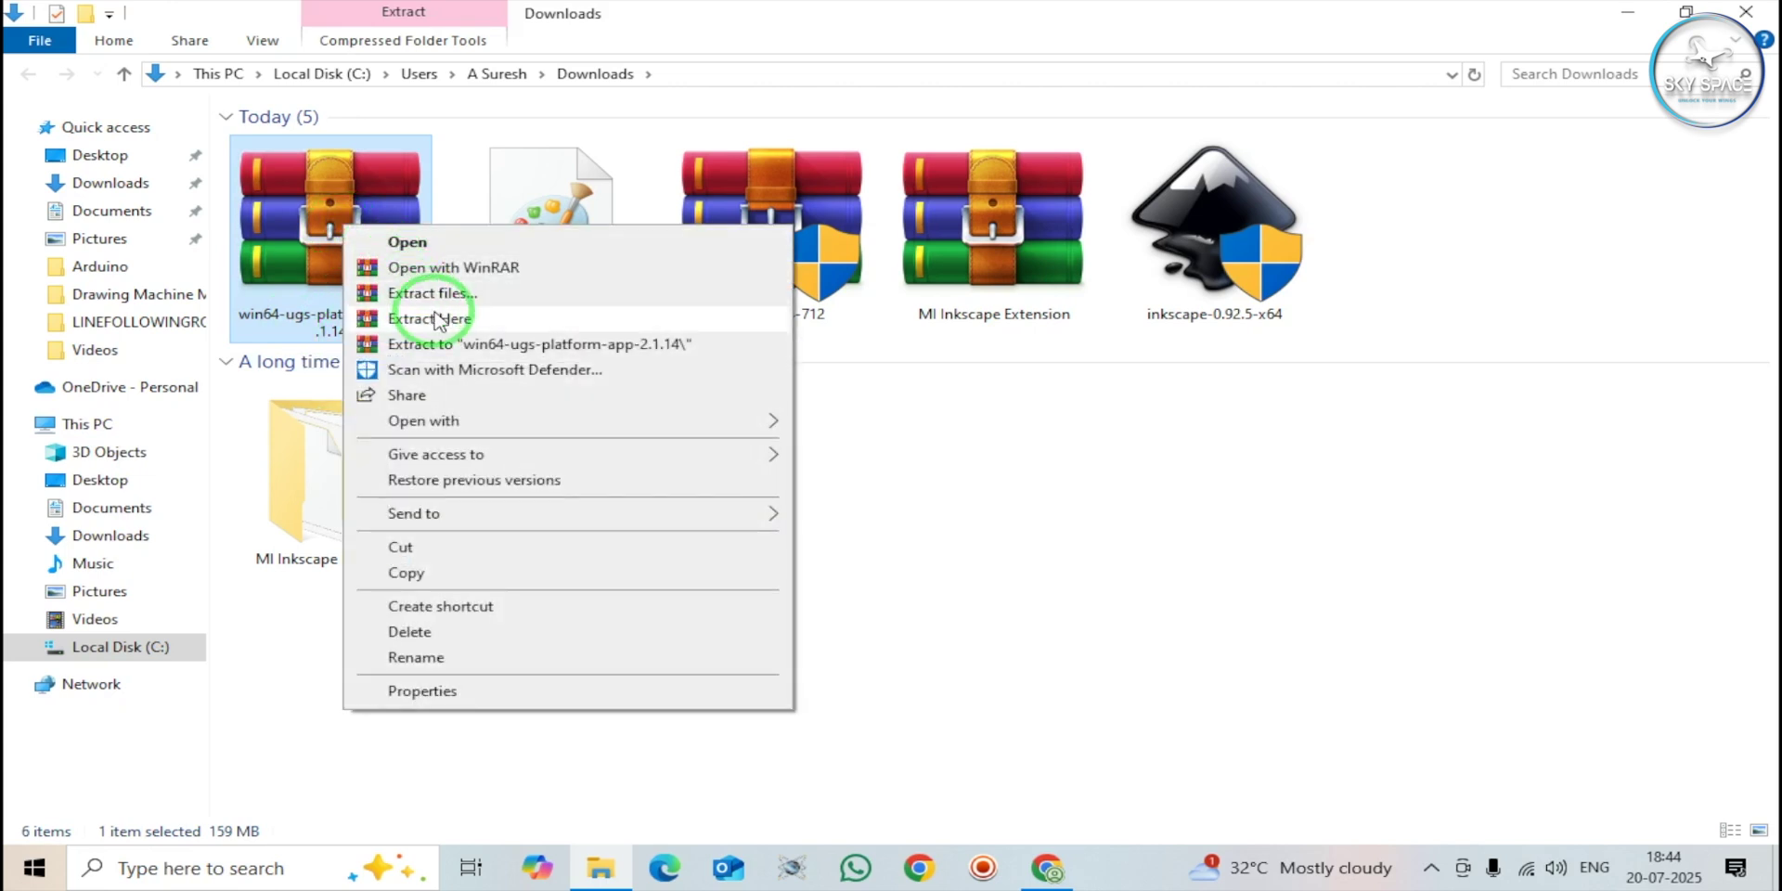
{"action": "left_click", "coordinate": [479, 325]}
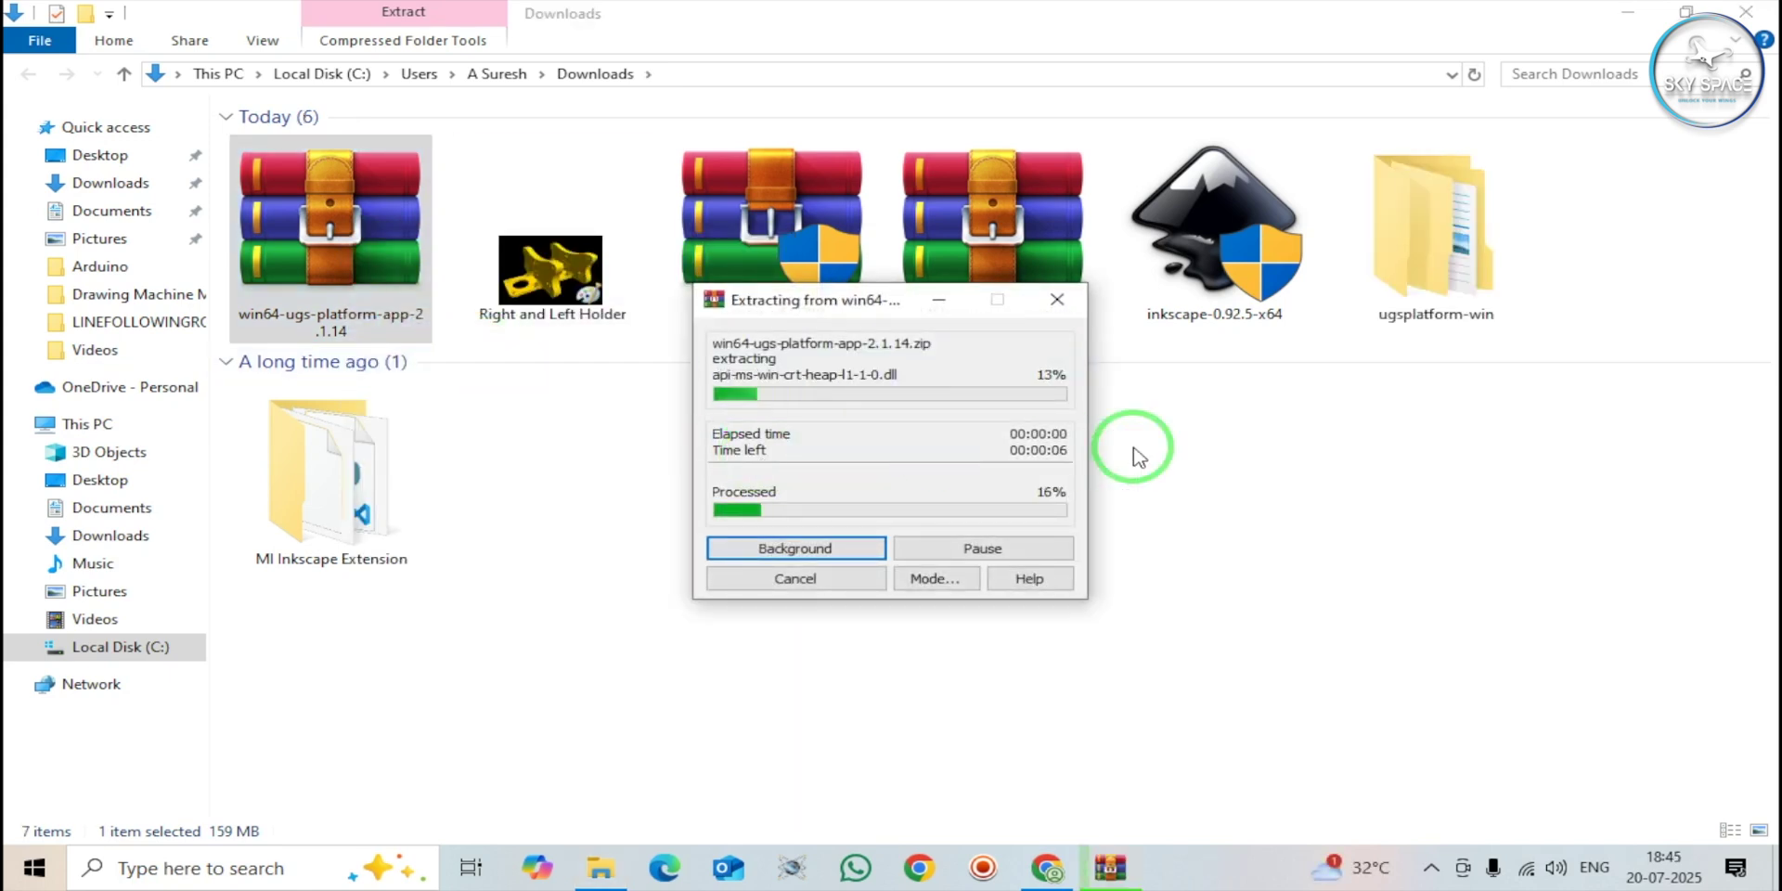
{"action": "left_click", "coordinate": [1466, 232]}
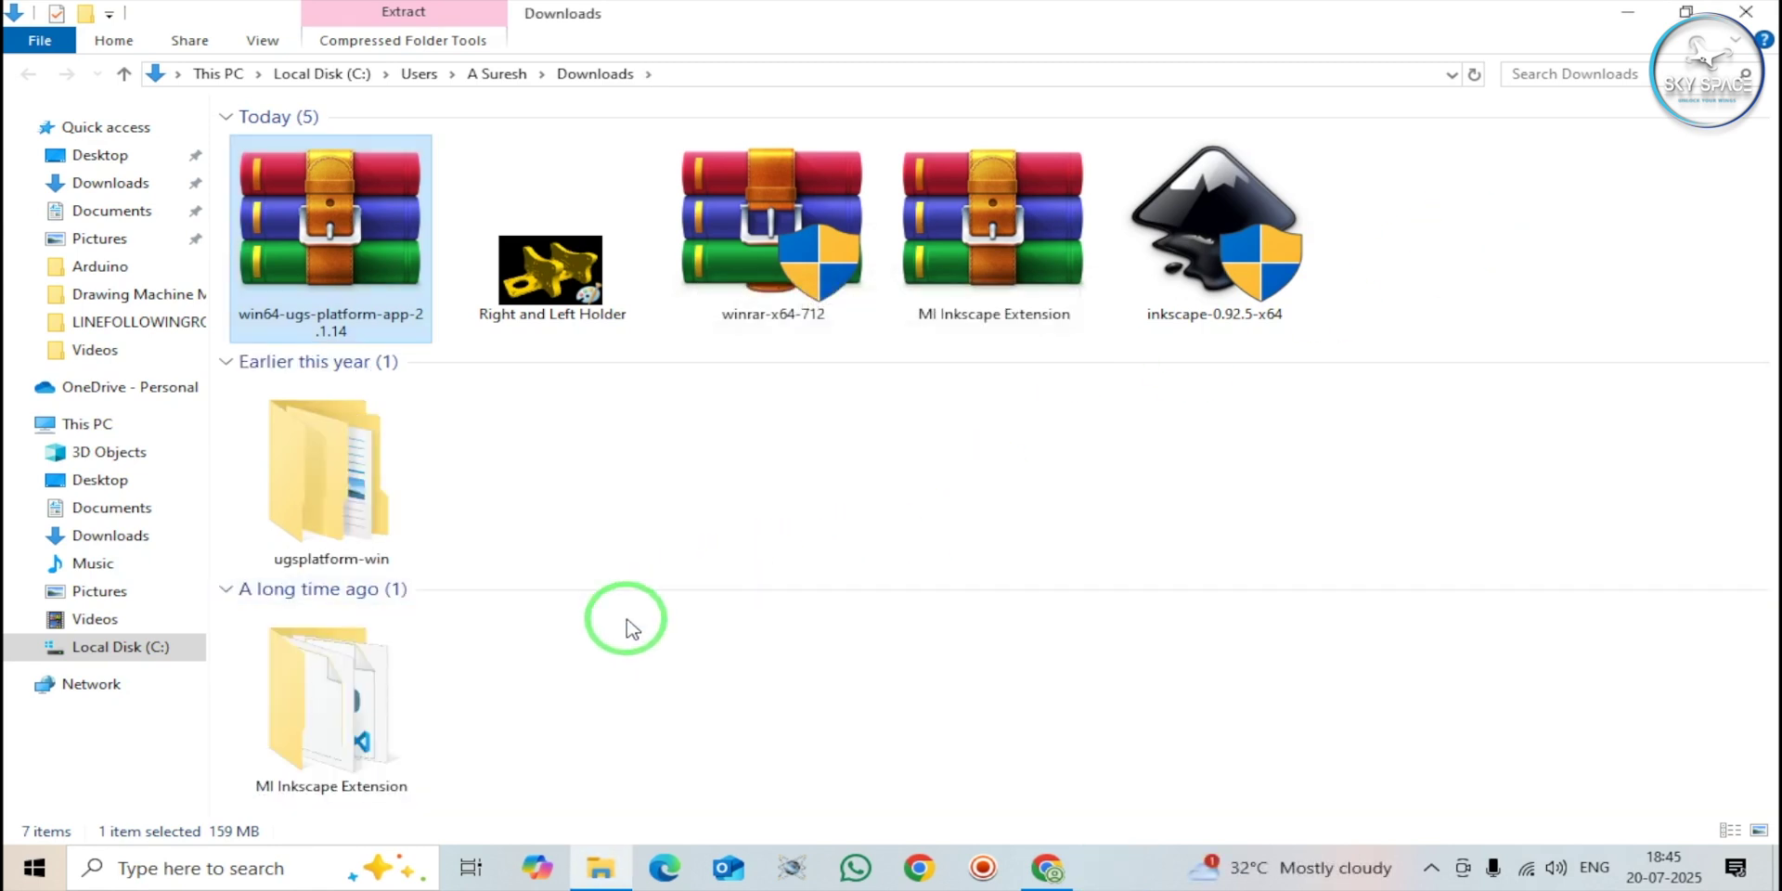
Step: Launch ugsplatform64 from the ugsplatform-win\bin folder
{"action": "left_click", "coordinate": [336, 510]}
{"action": "double_click", "coordinate": [336, 510]}
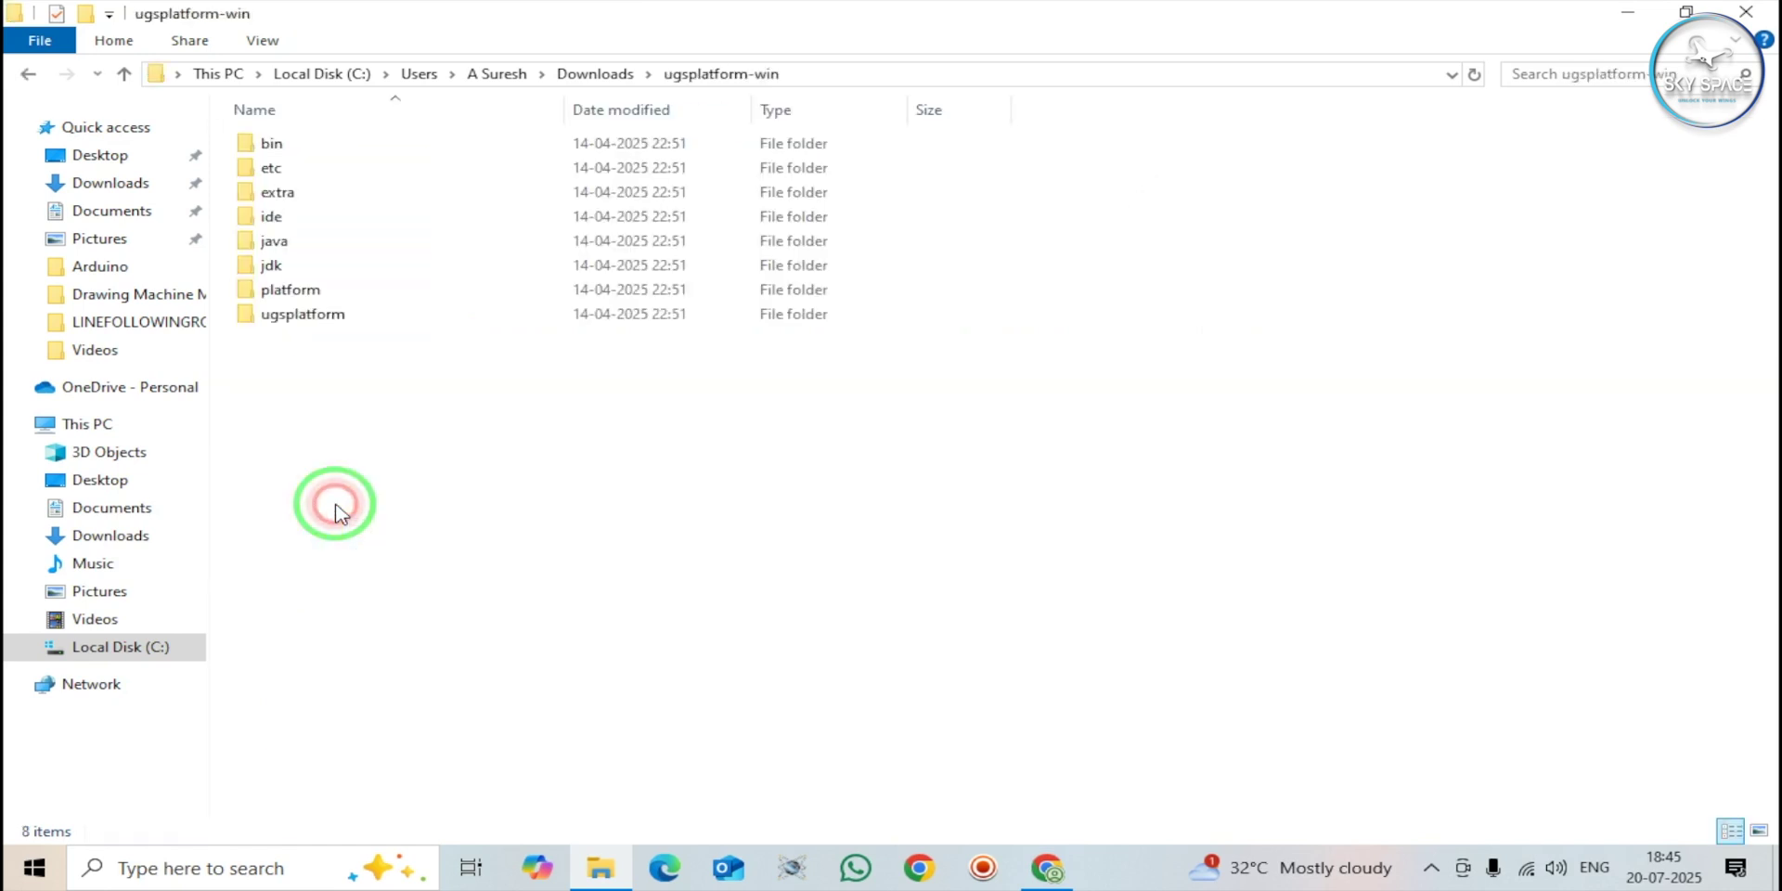
{"action": "scroll", "coordinate": [412, 489], "scroll_direction": "up", "scroll_amount": 5, "text": "ctrl"}
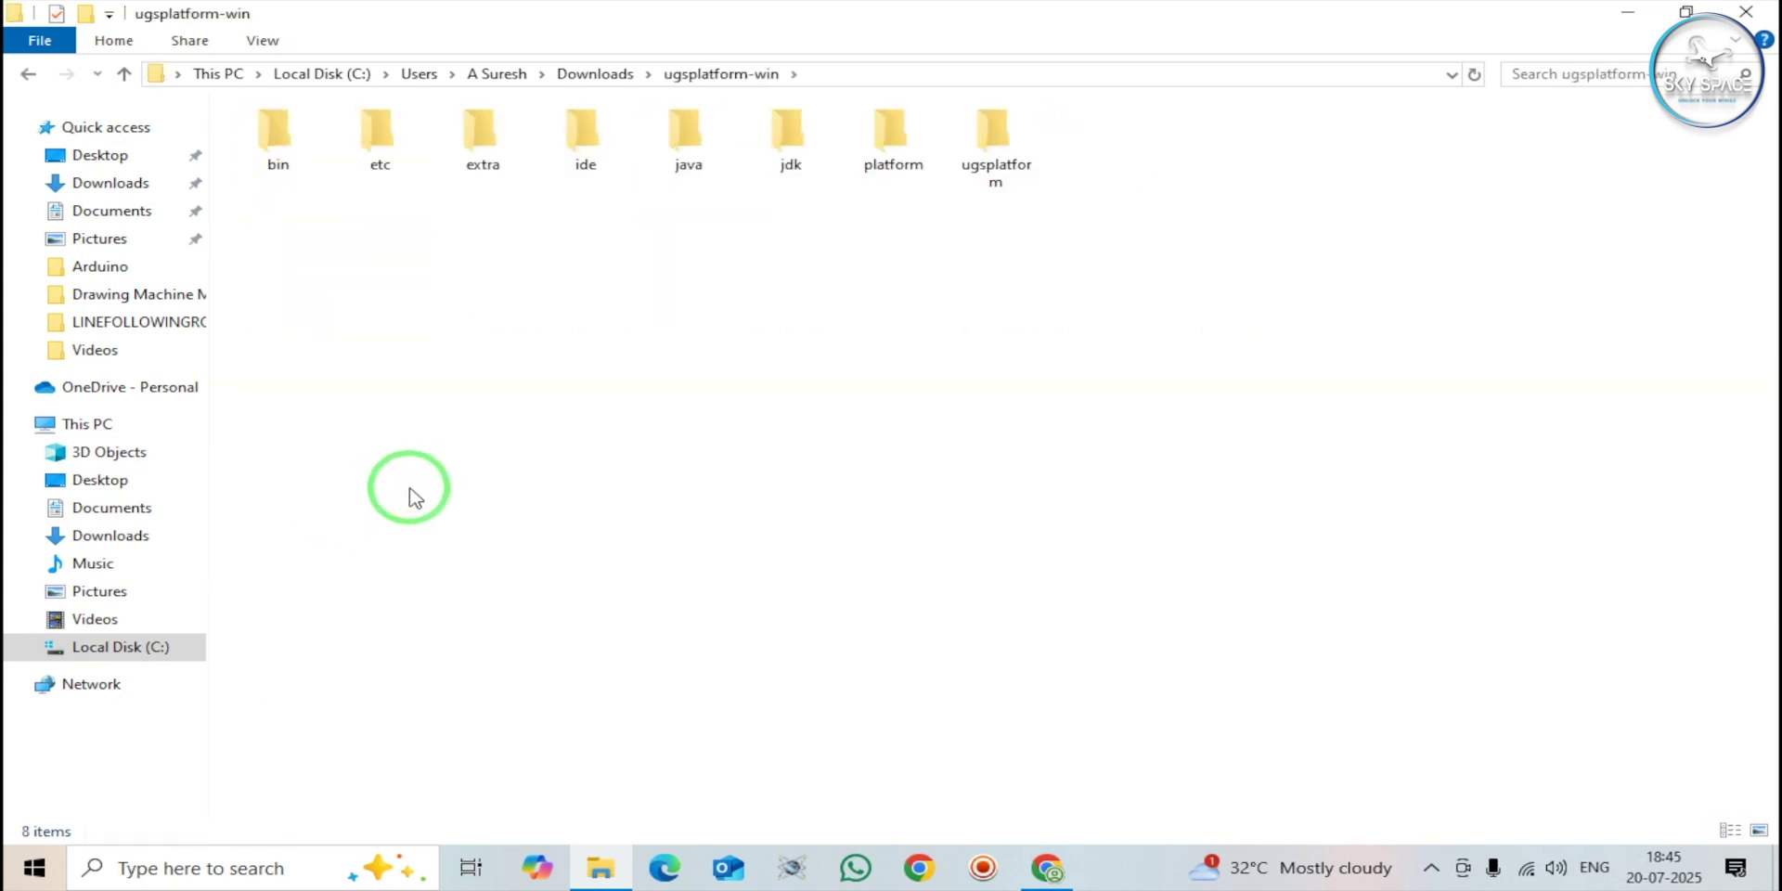
{"action": "scroll", "coordinate": [411, 489], "scroll_direction": "up", "scroll_amount": 2, "text": "ctrl"}
{"action": "scroll", "coordinate": [411, 489], "scroll_direction": "up", "scroll_amount": 2, "text": "ctrl"}
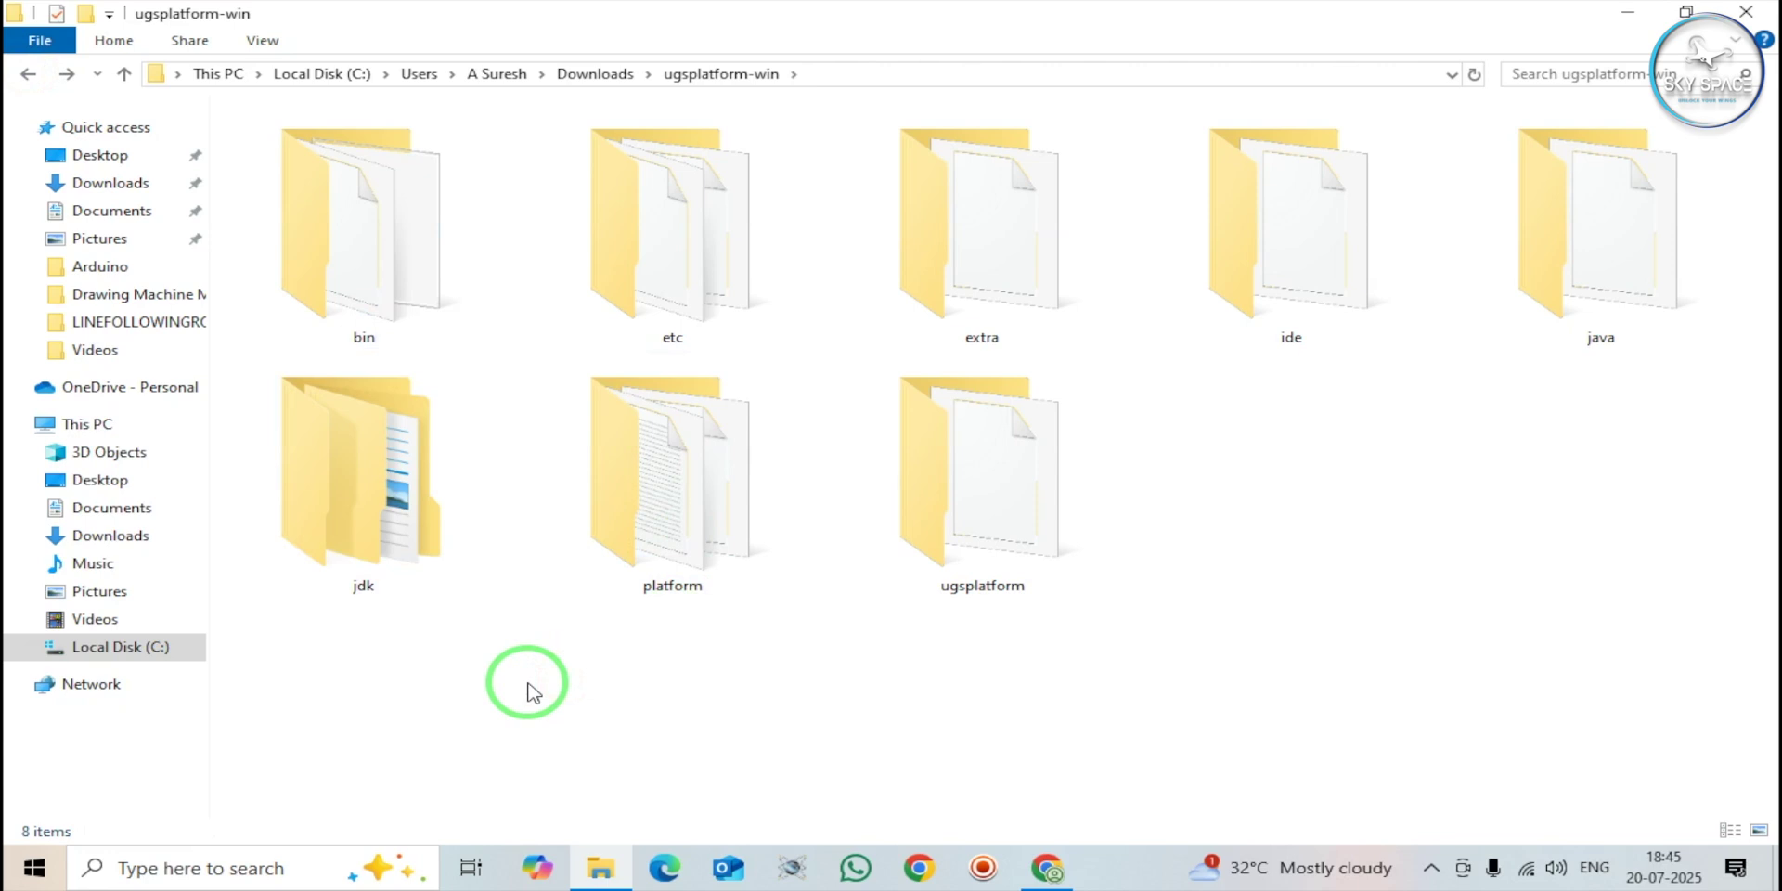
{"action": "double_click", "coordinate": [400, 283]}
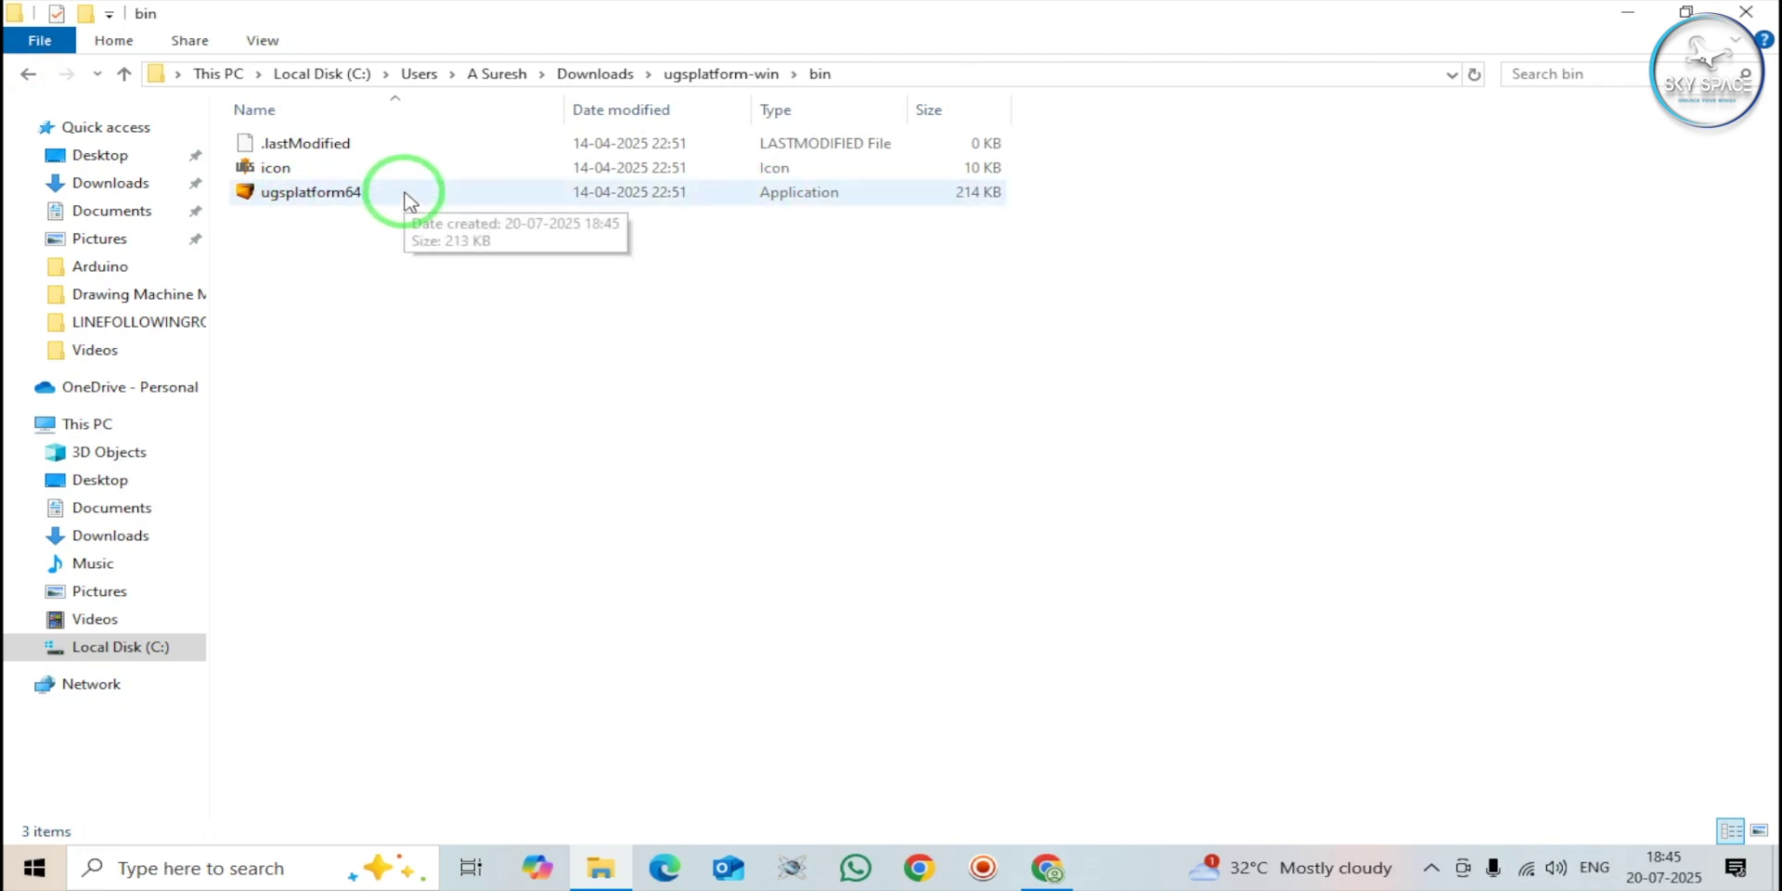
{"action": "left_click", "coordinate": [340, 199]}
{"action": "right_click", "coordinate": [340, 199]}
{"action": "left_click", "coordinate": [371, 215]}
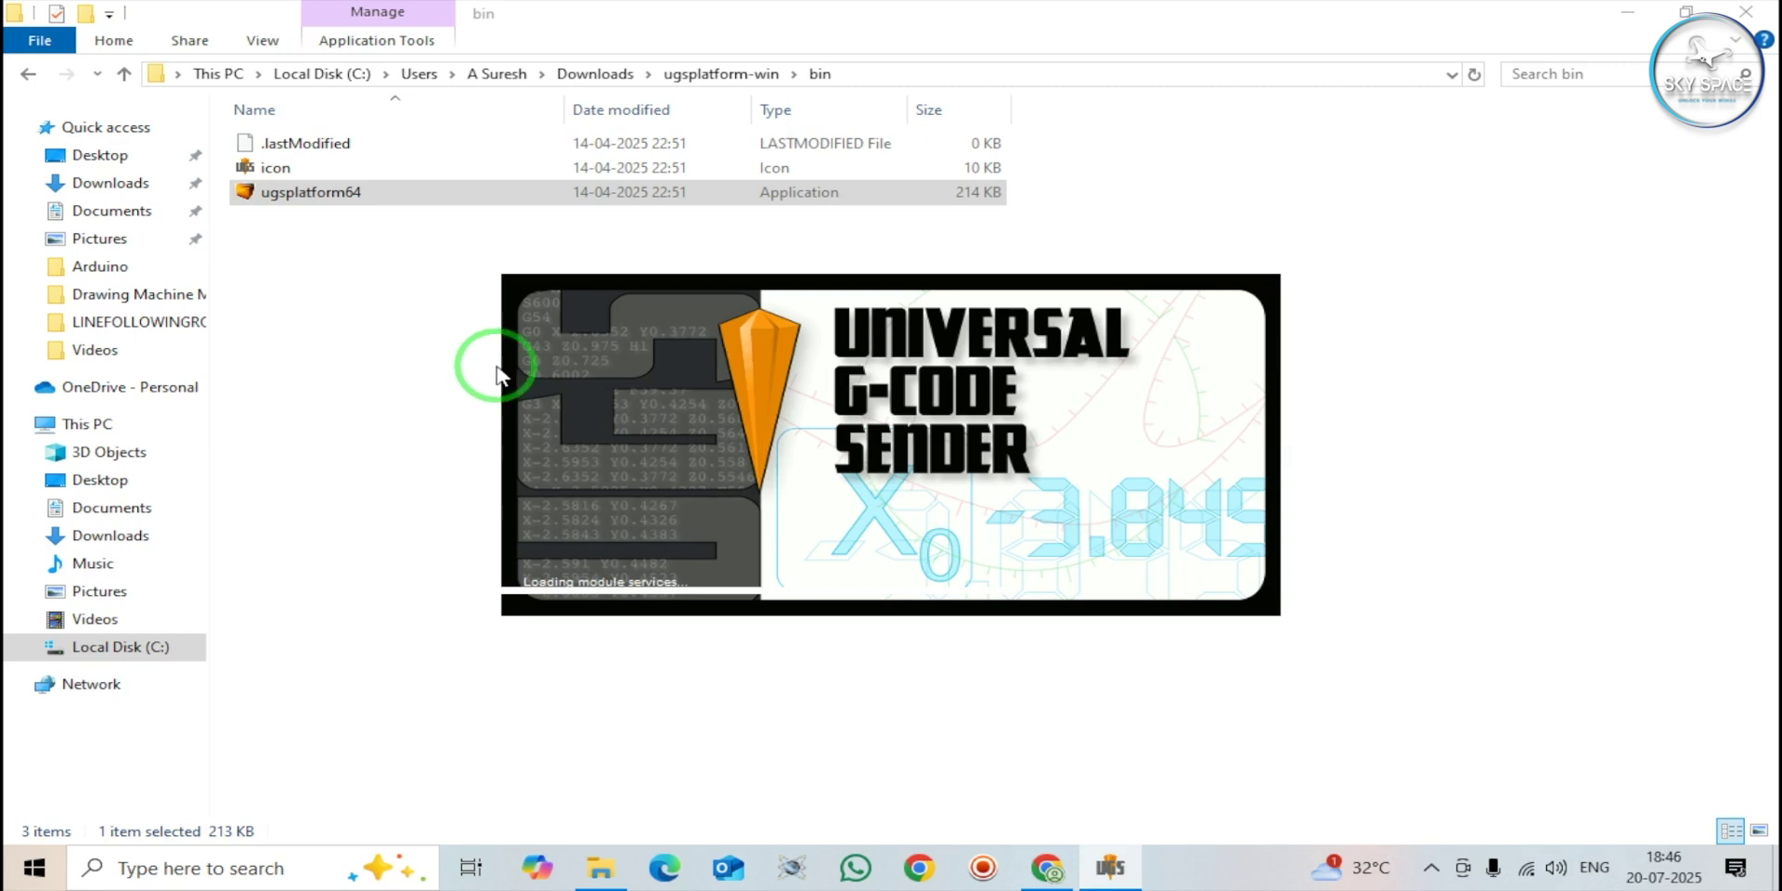
Step: Keep the controller firmware as GRBL and maximize the Universal Gcode Sender window
{"action": "left_click", "coordinate": [525, 336]}
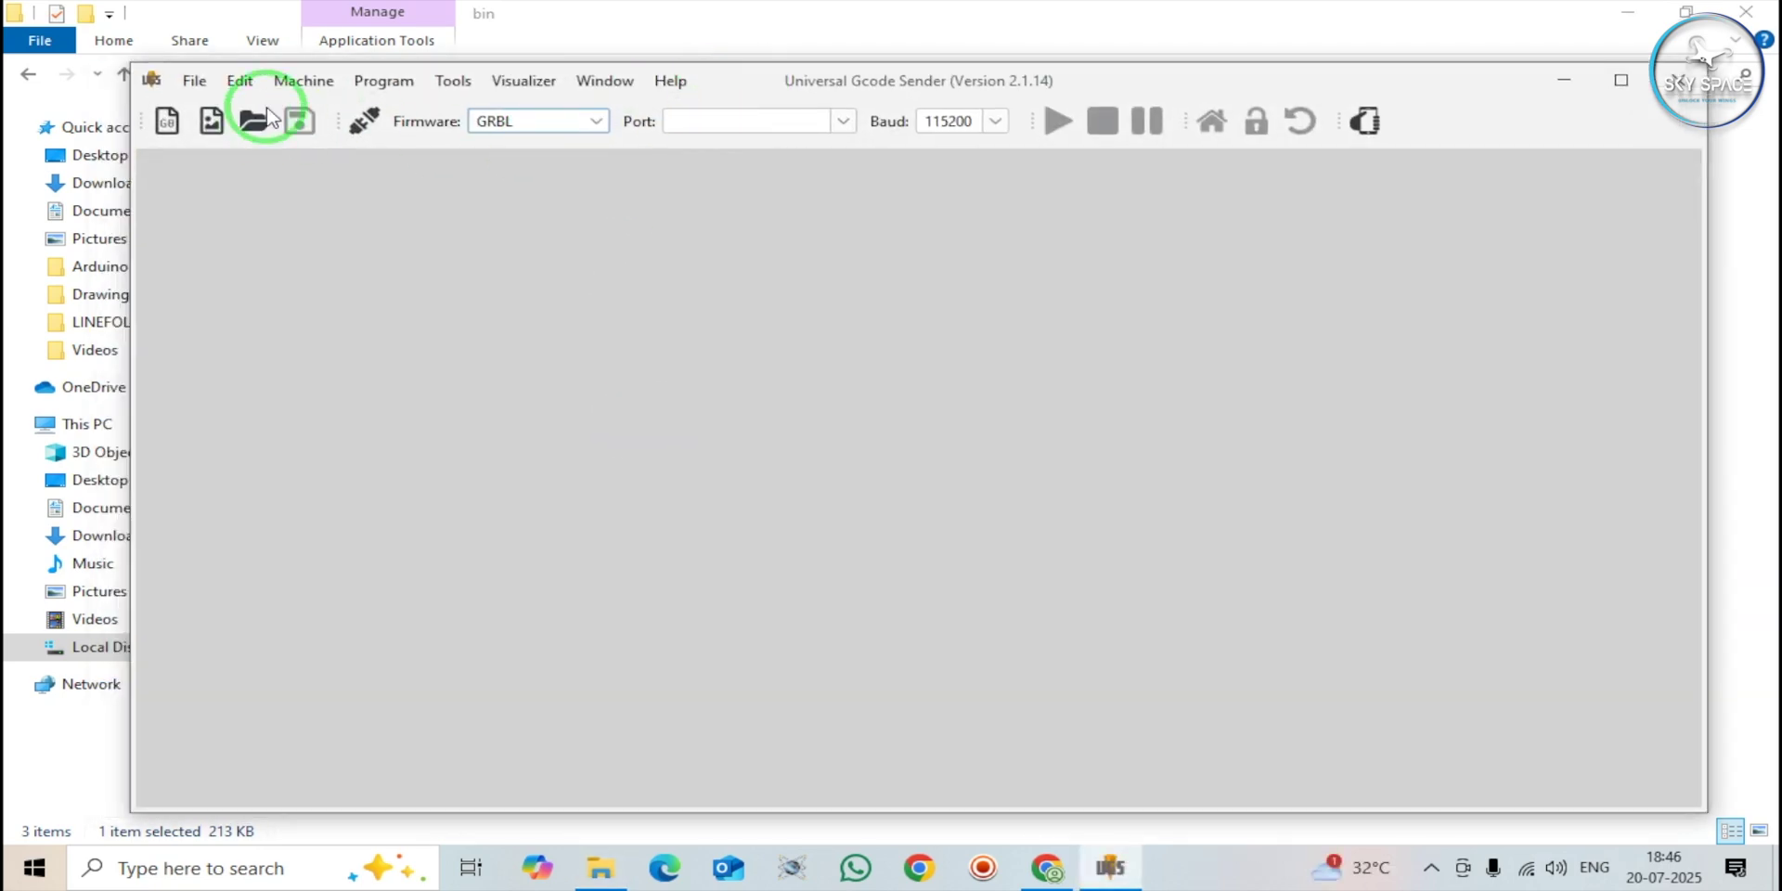
{"action": "left_click", "coordinate": [532, 136]}
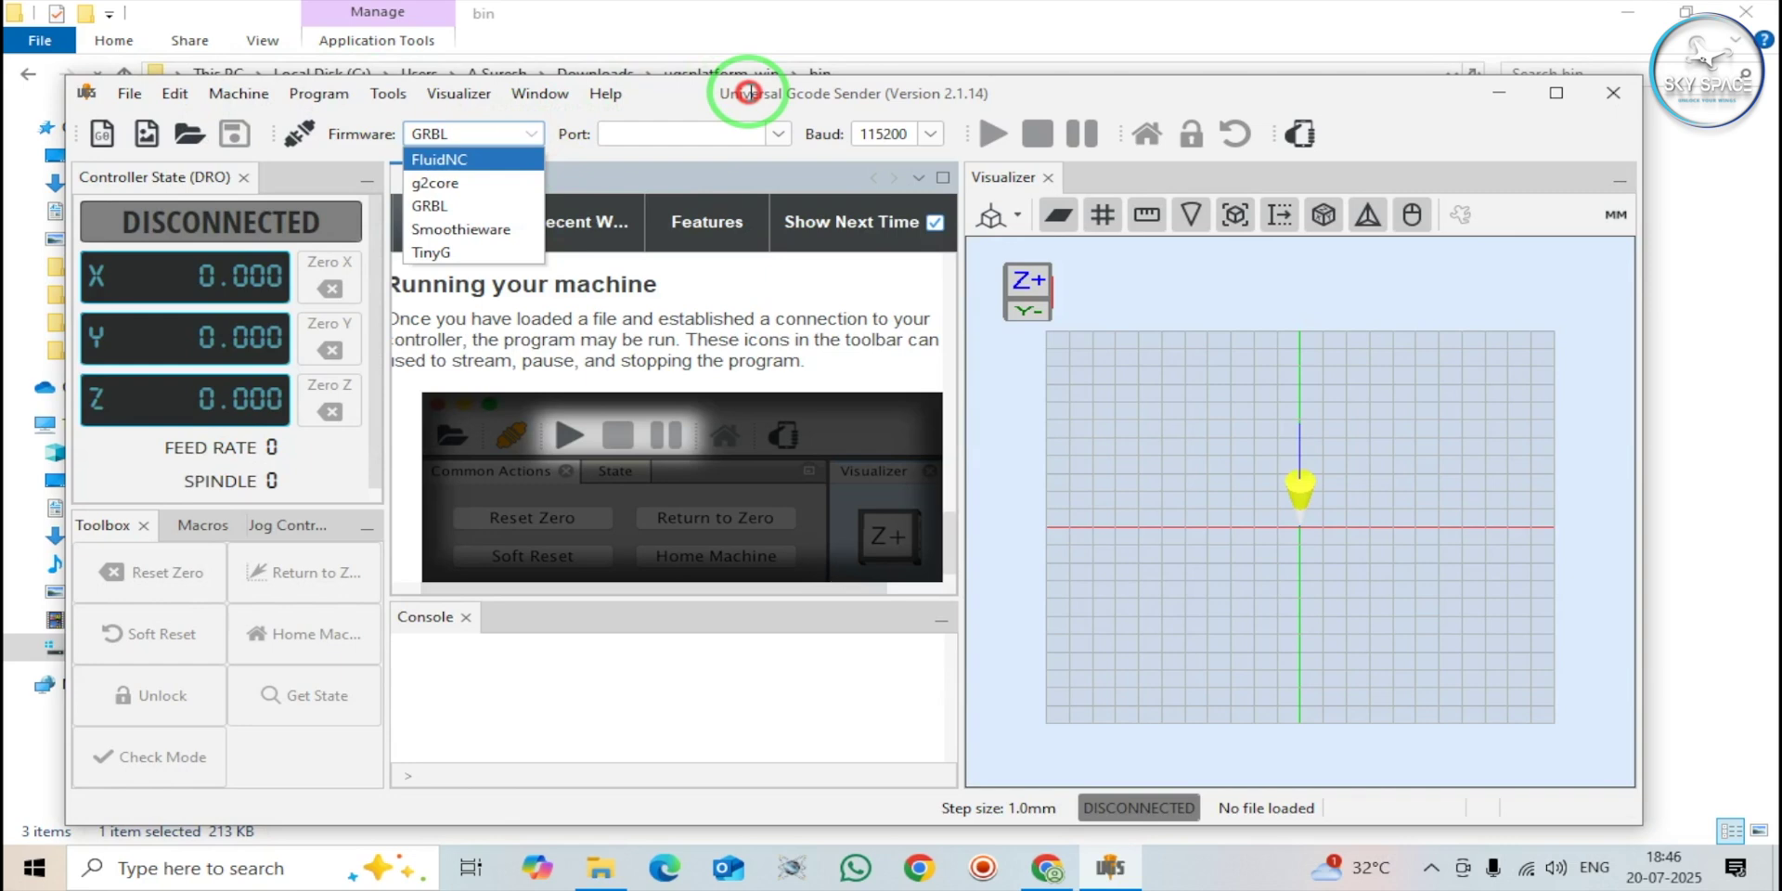
{"action": "left_click", "coordinate": [759, 100]}
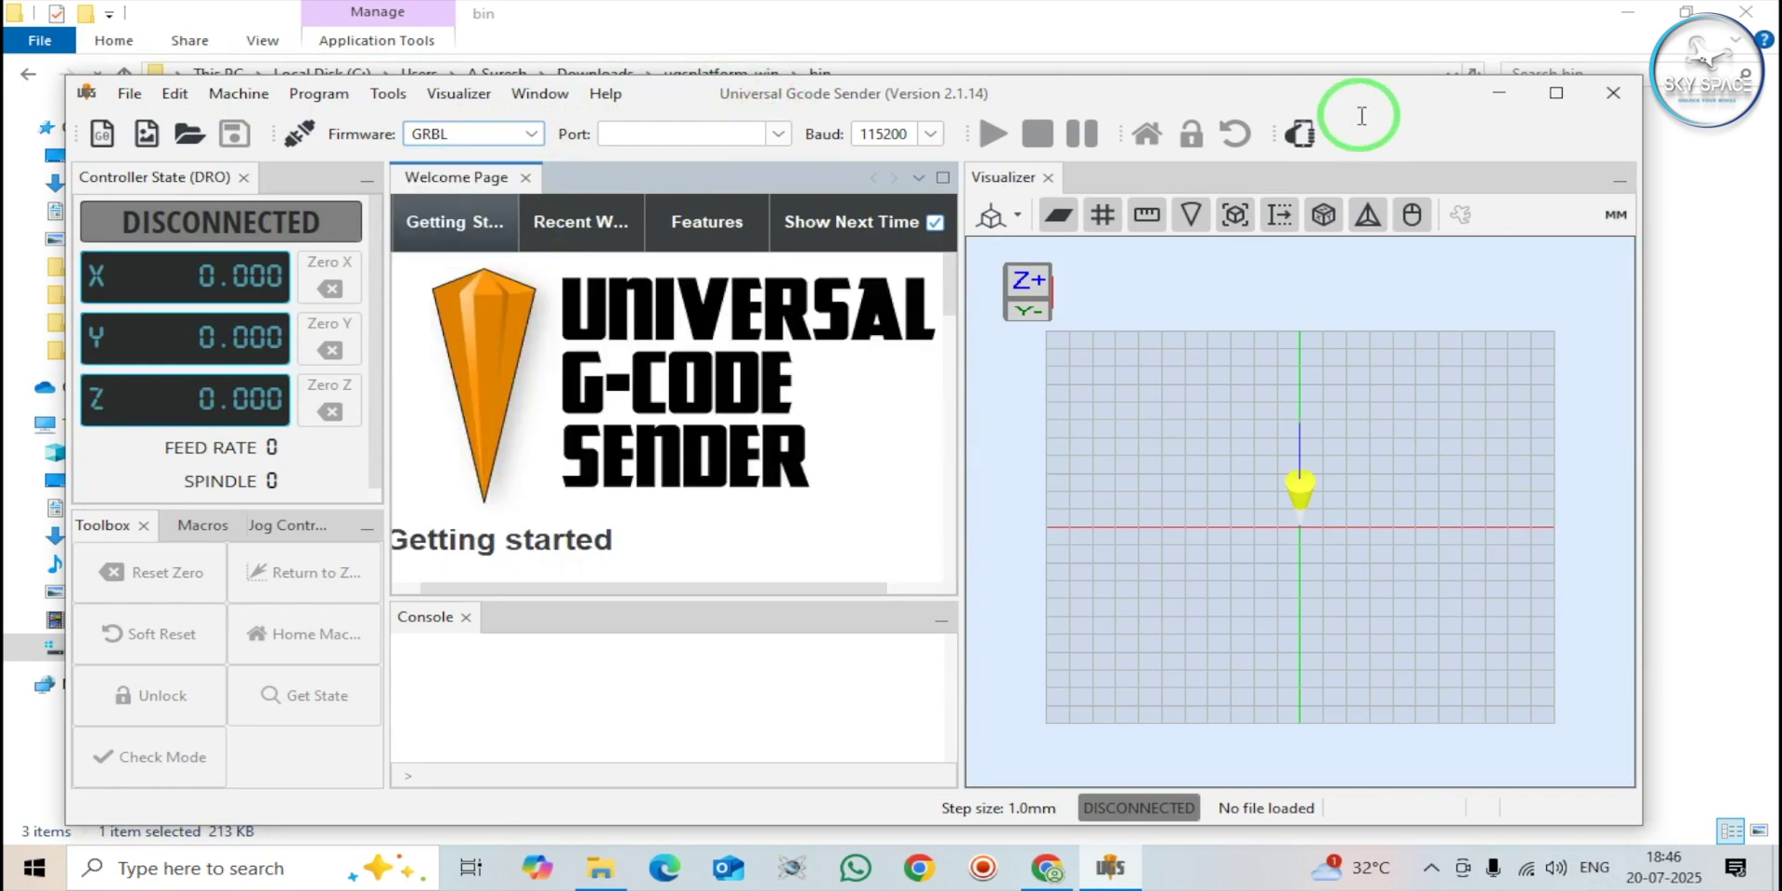
{"action": "left_click", "coordinate": [1556, 93]}
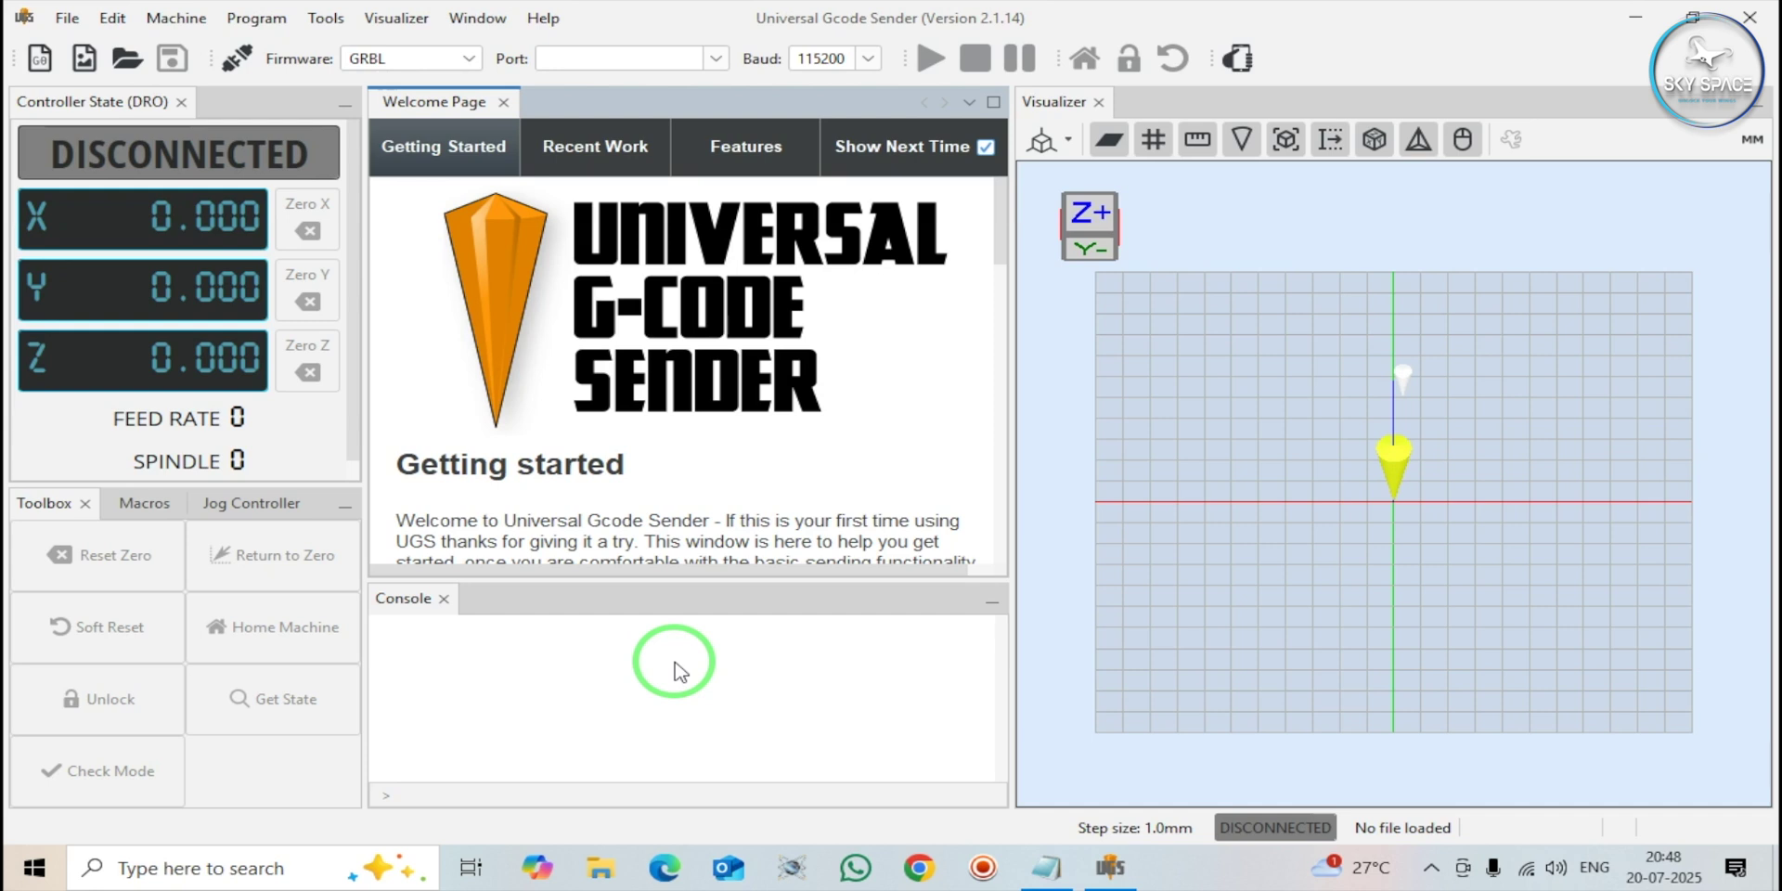
Step: Copy the Google Drive sample G-code folder link from the desktop Link file
{"action": "left_click", "coordinate": [1635, 22]}
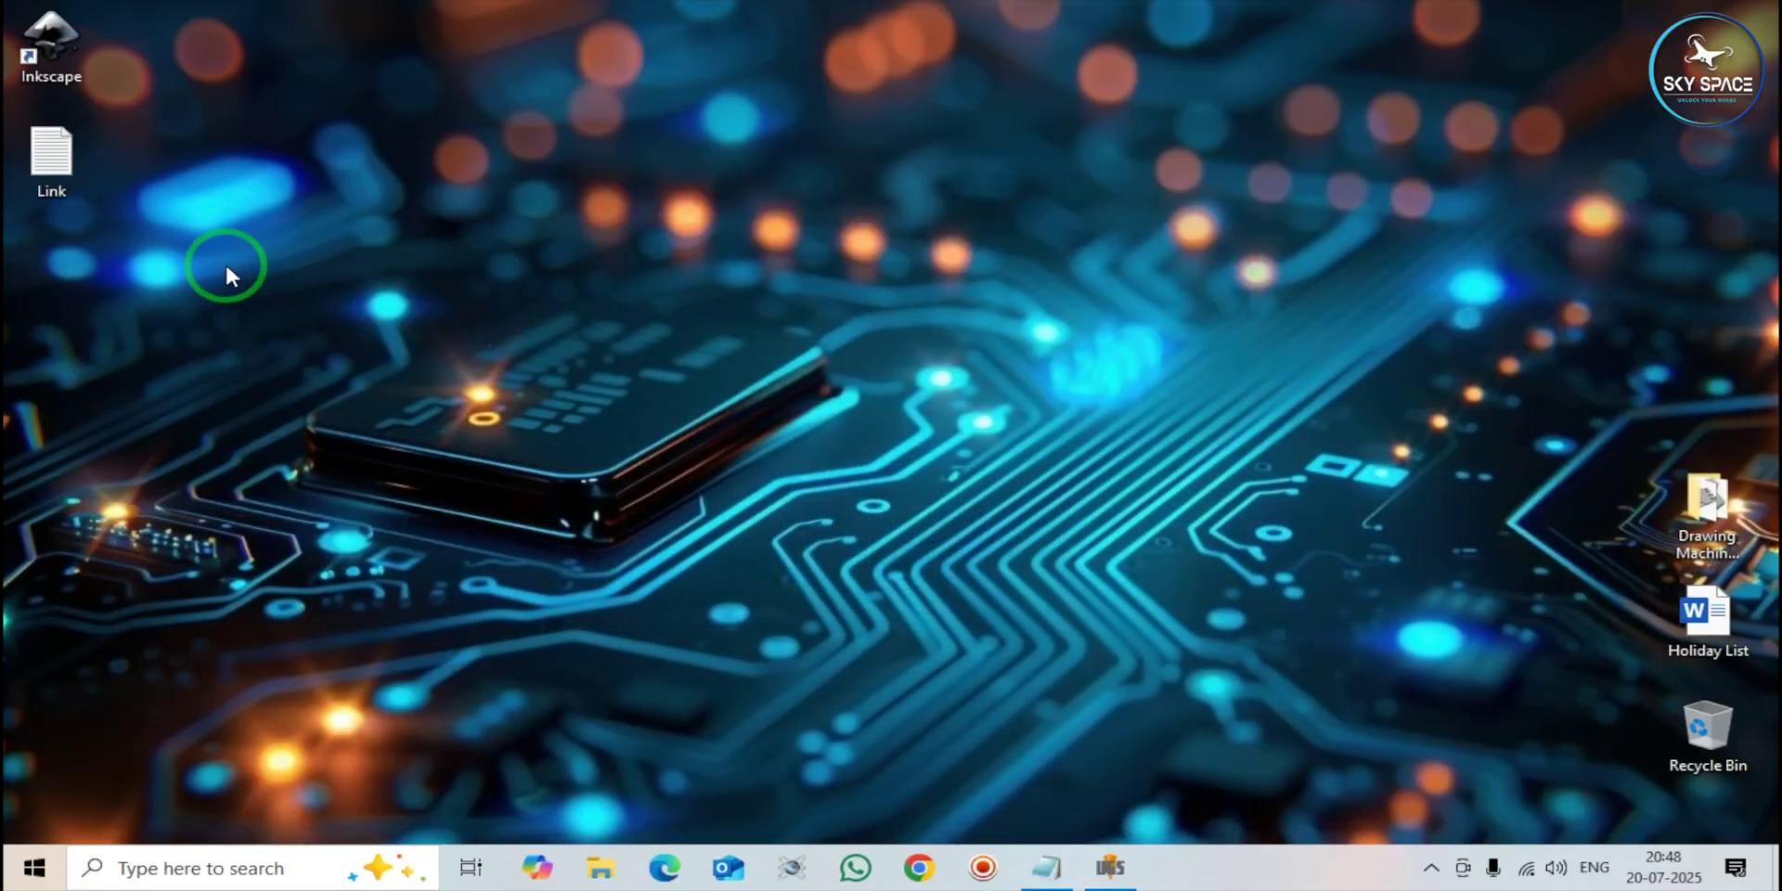
{"action": "double_click", "coordinate": [51, 153]}
{"action": "left_click", "coordinate": [458, 316]}
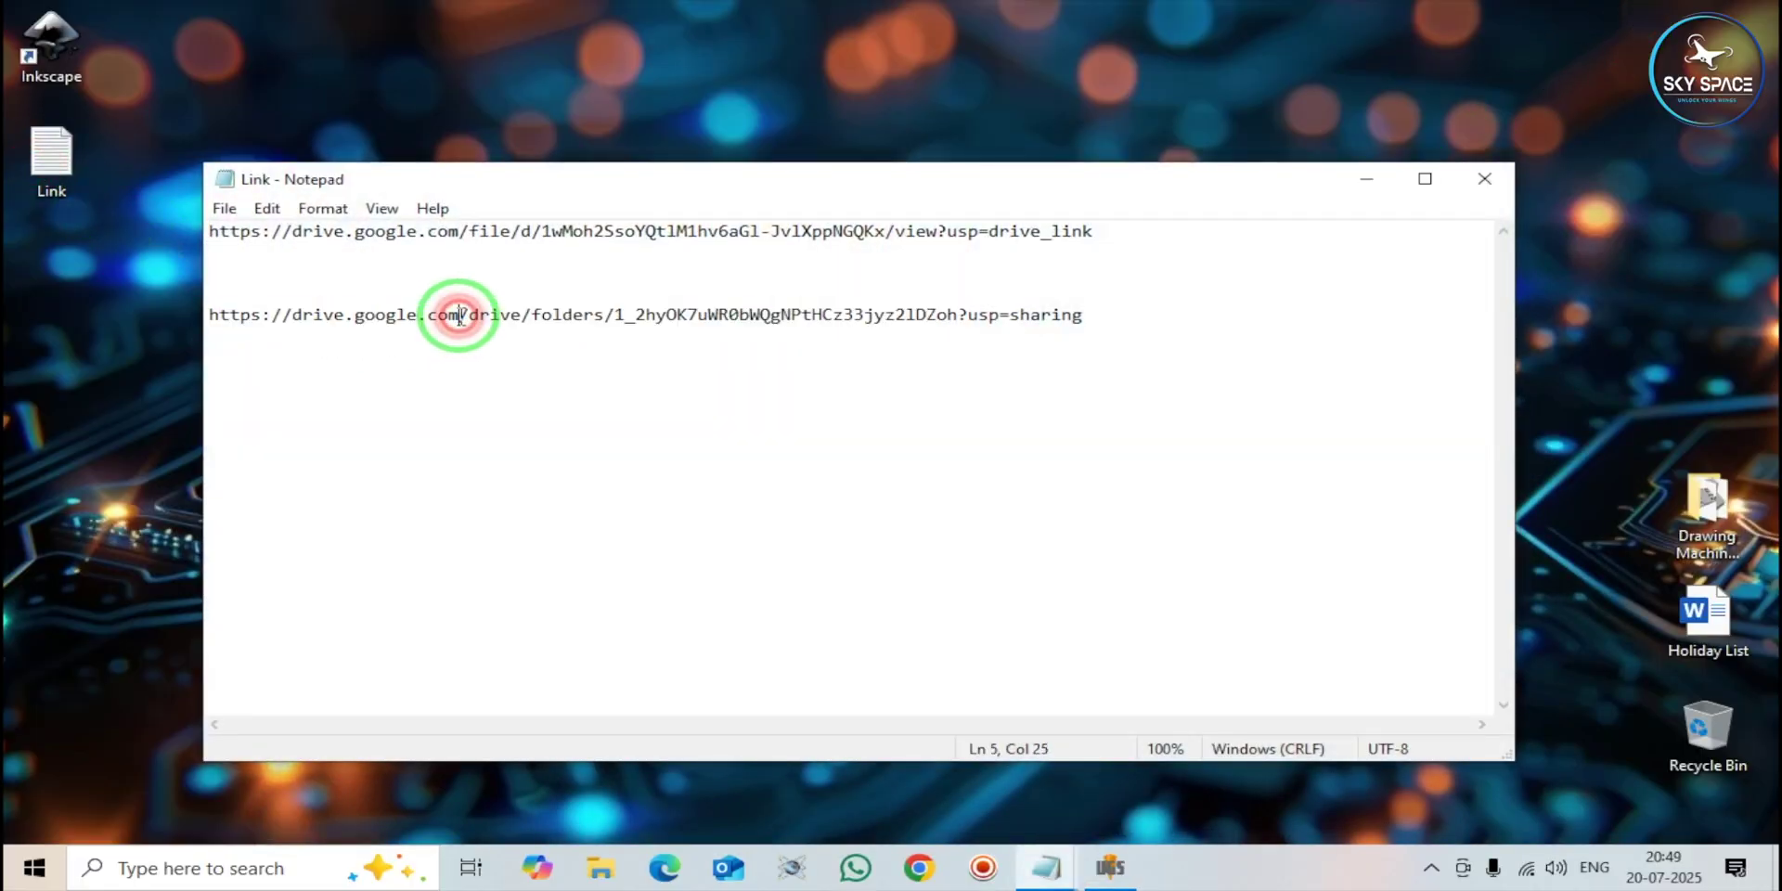
{"action": "left_click_drag", "start_coordinate": [1084, 315], "coordinate": [208, 317]}
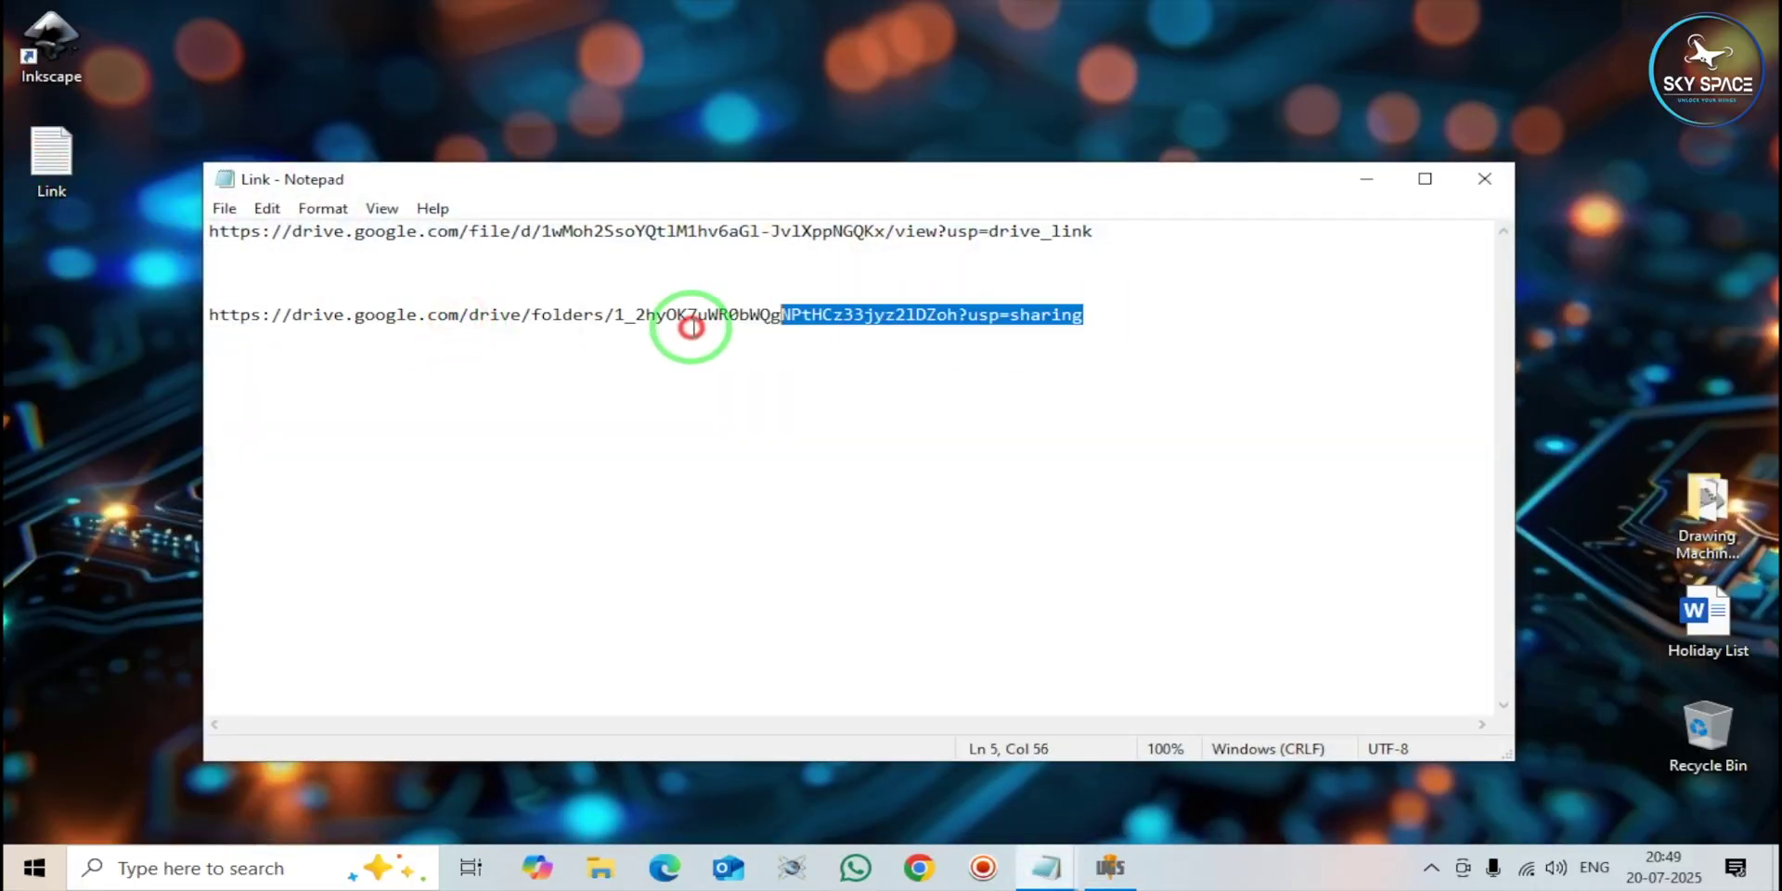
{"action": "right_click", "coordinate": [266, 318]}
{"action": "left_click", "coordinate": [349, 386]}
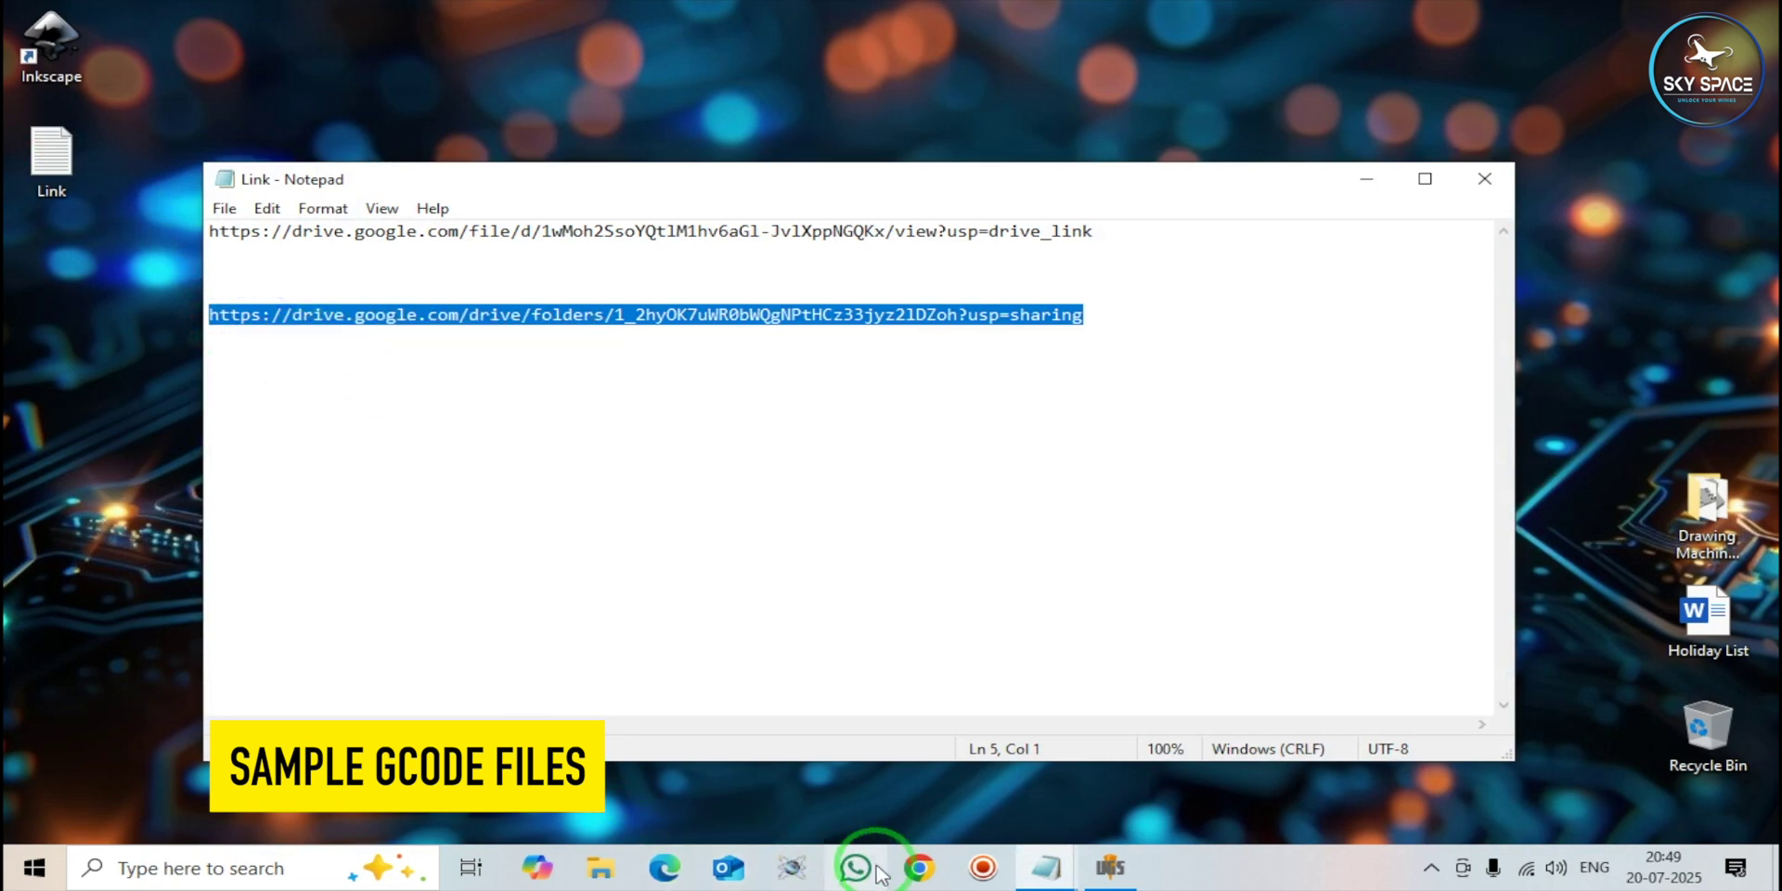
Step: Open the Drive link in a Chrome Guest window and download all four files as one zip
{"action": "left_click", "coordinate": [918, 867]}
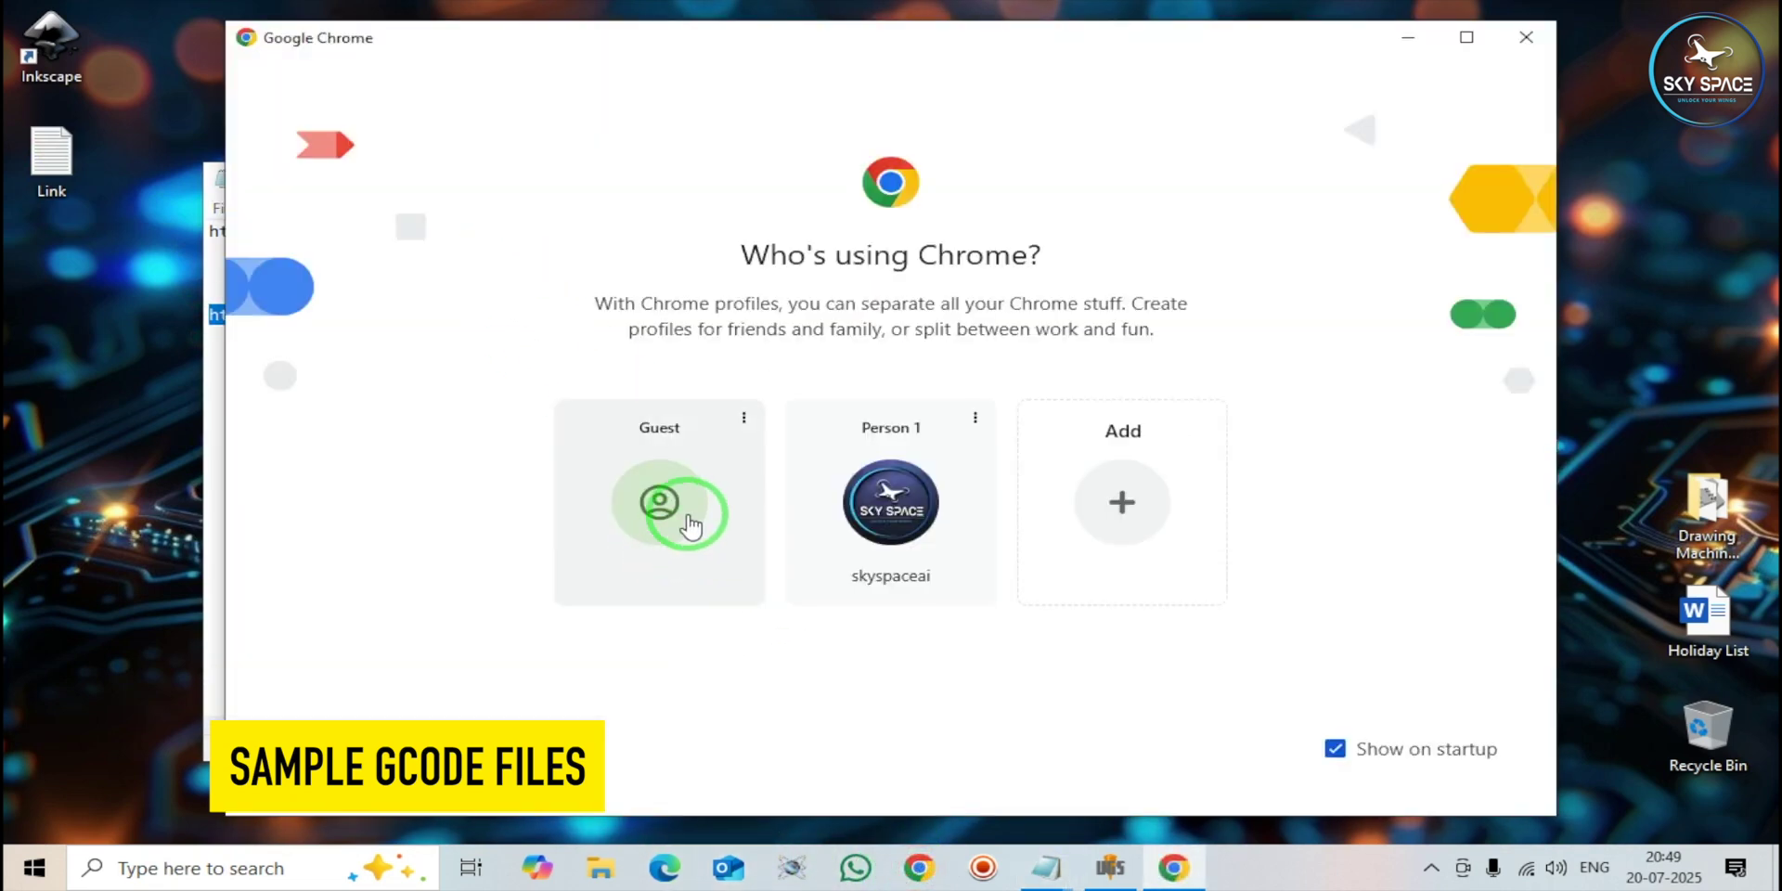
{"action": "left_click", "coordinate": [689, 522]}
{"action": "left_click", "coordinate": [570, 82]}
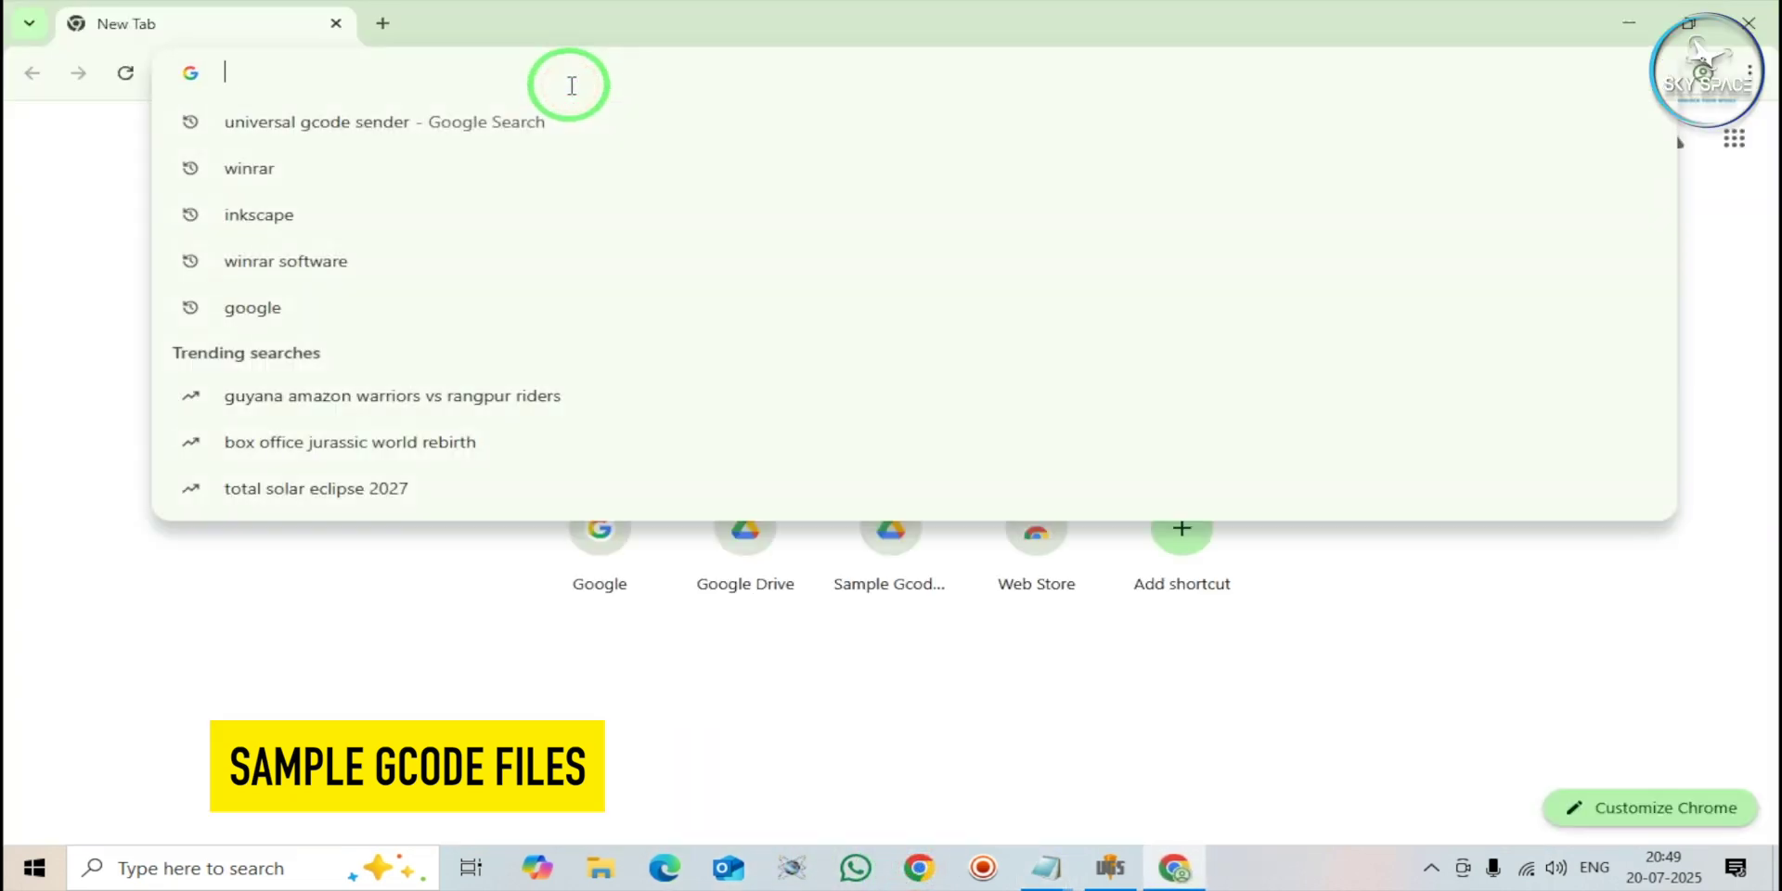
{"action": "key", "text": "ctrl+v"}
{"action": "key", "text": "Return"}
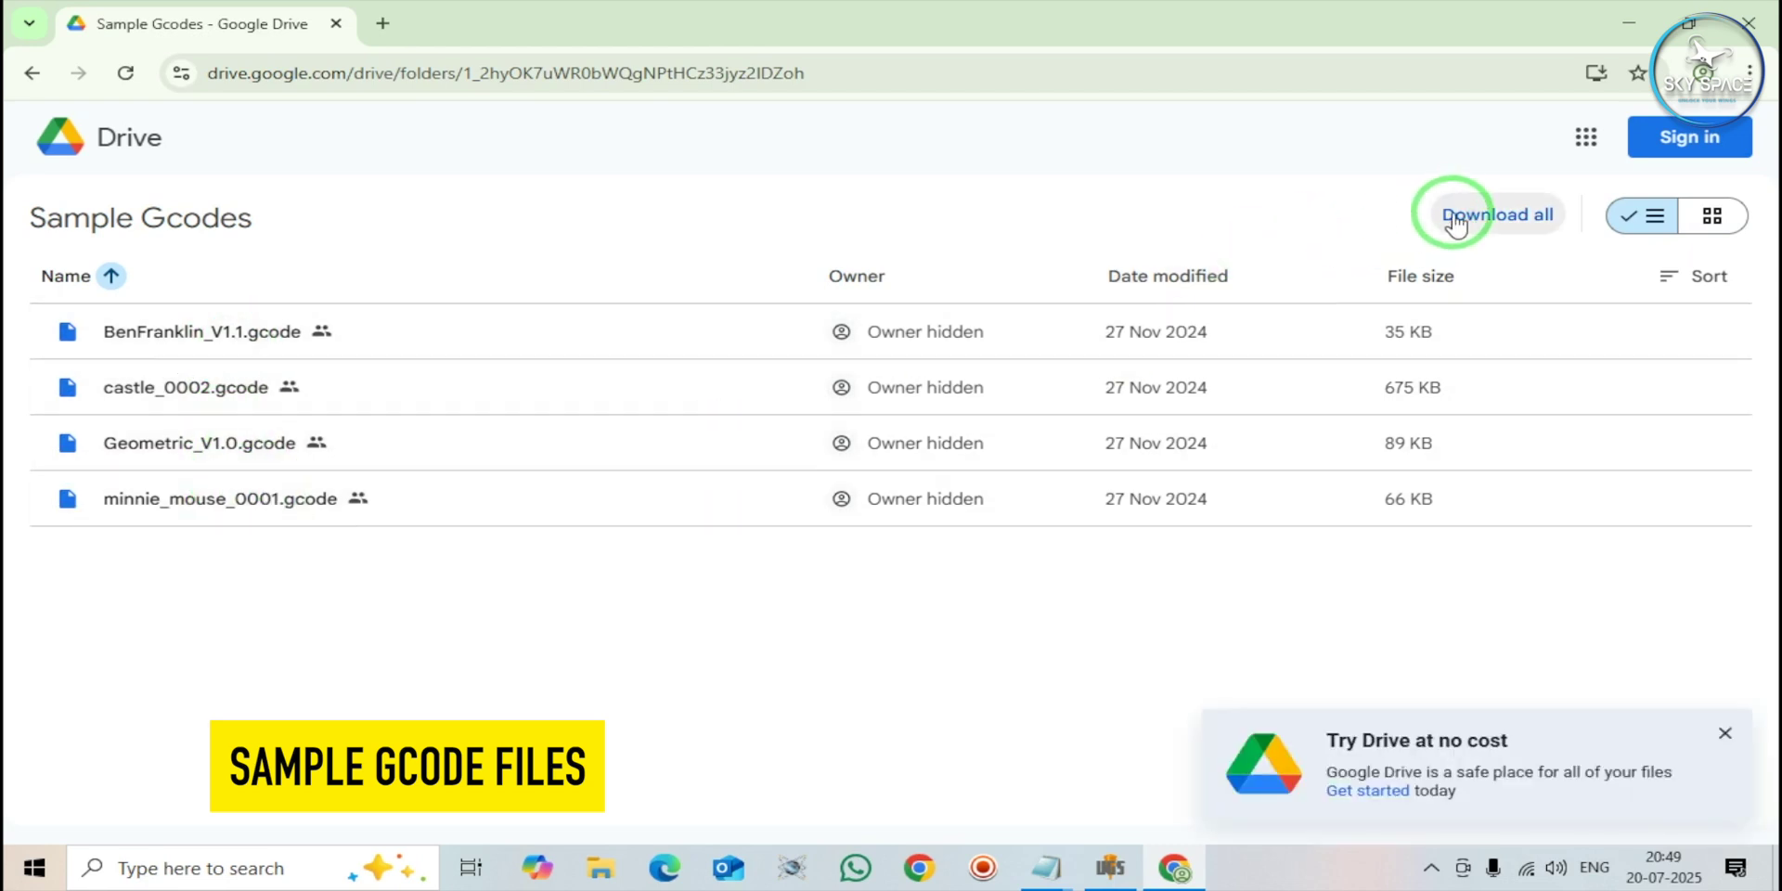
{"action": "left_click", "coordinate": [1502, 219]}
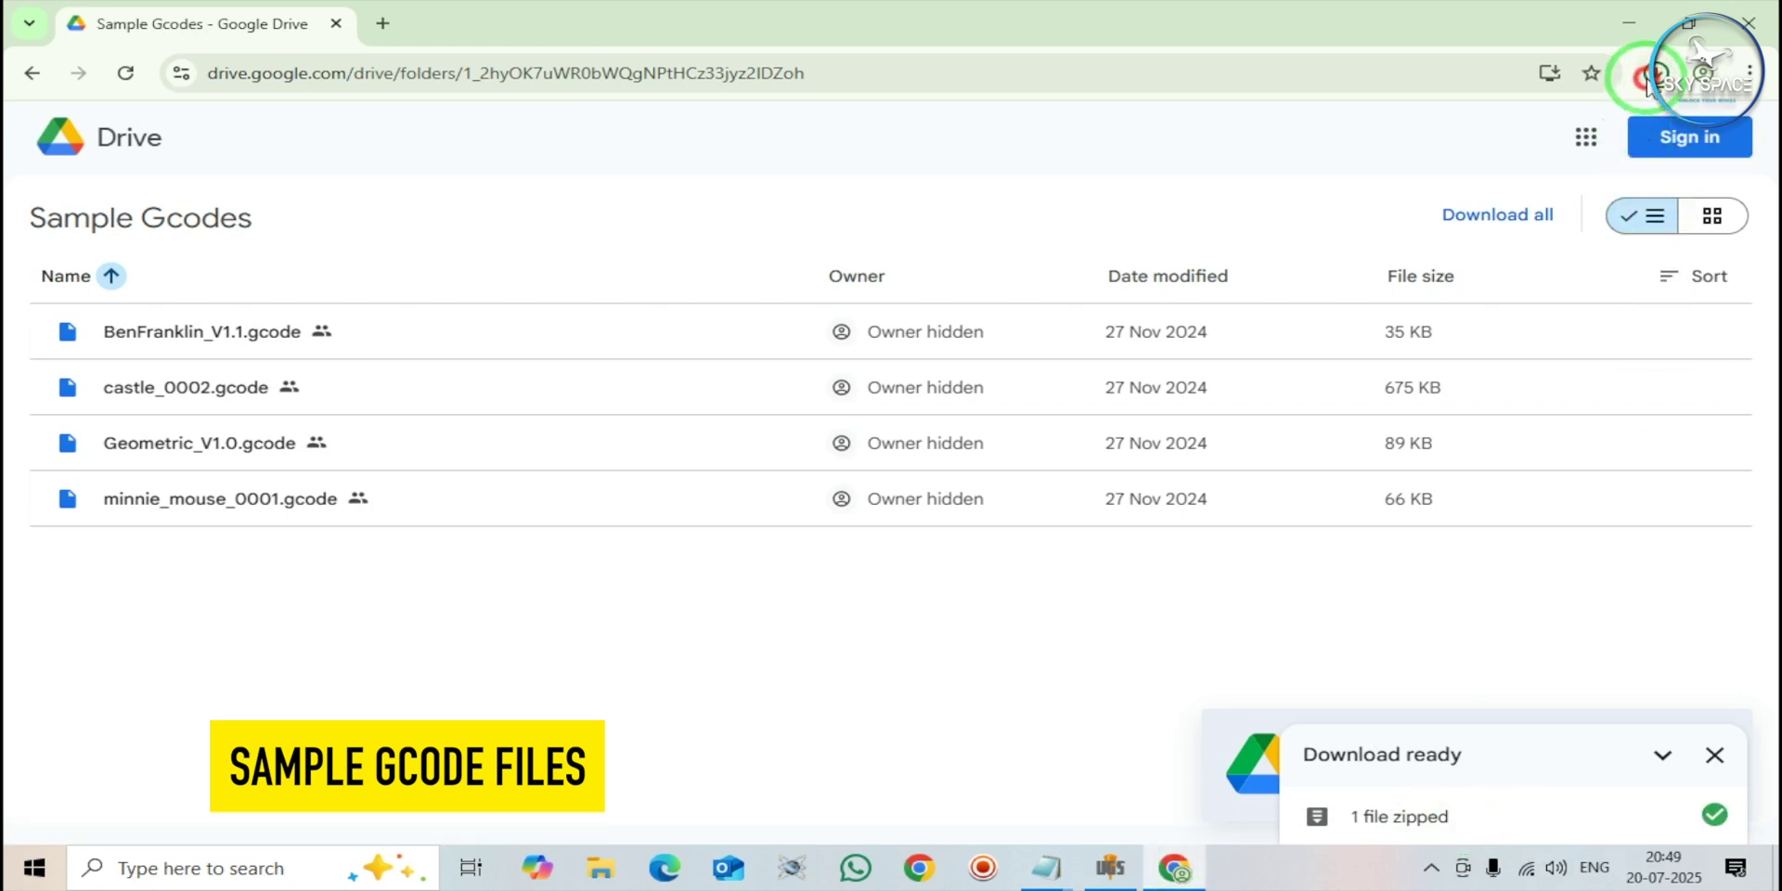
{"action": "left_click", "coordinate": [1647, 82]}
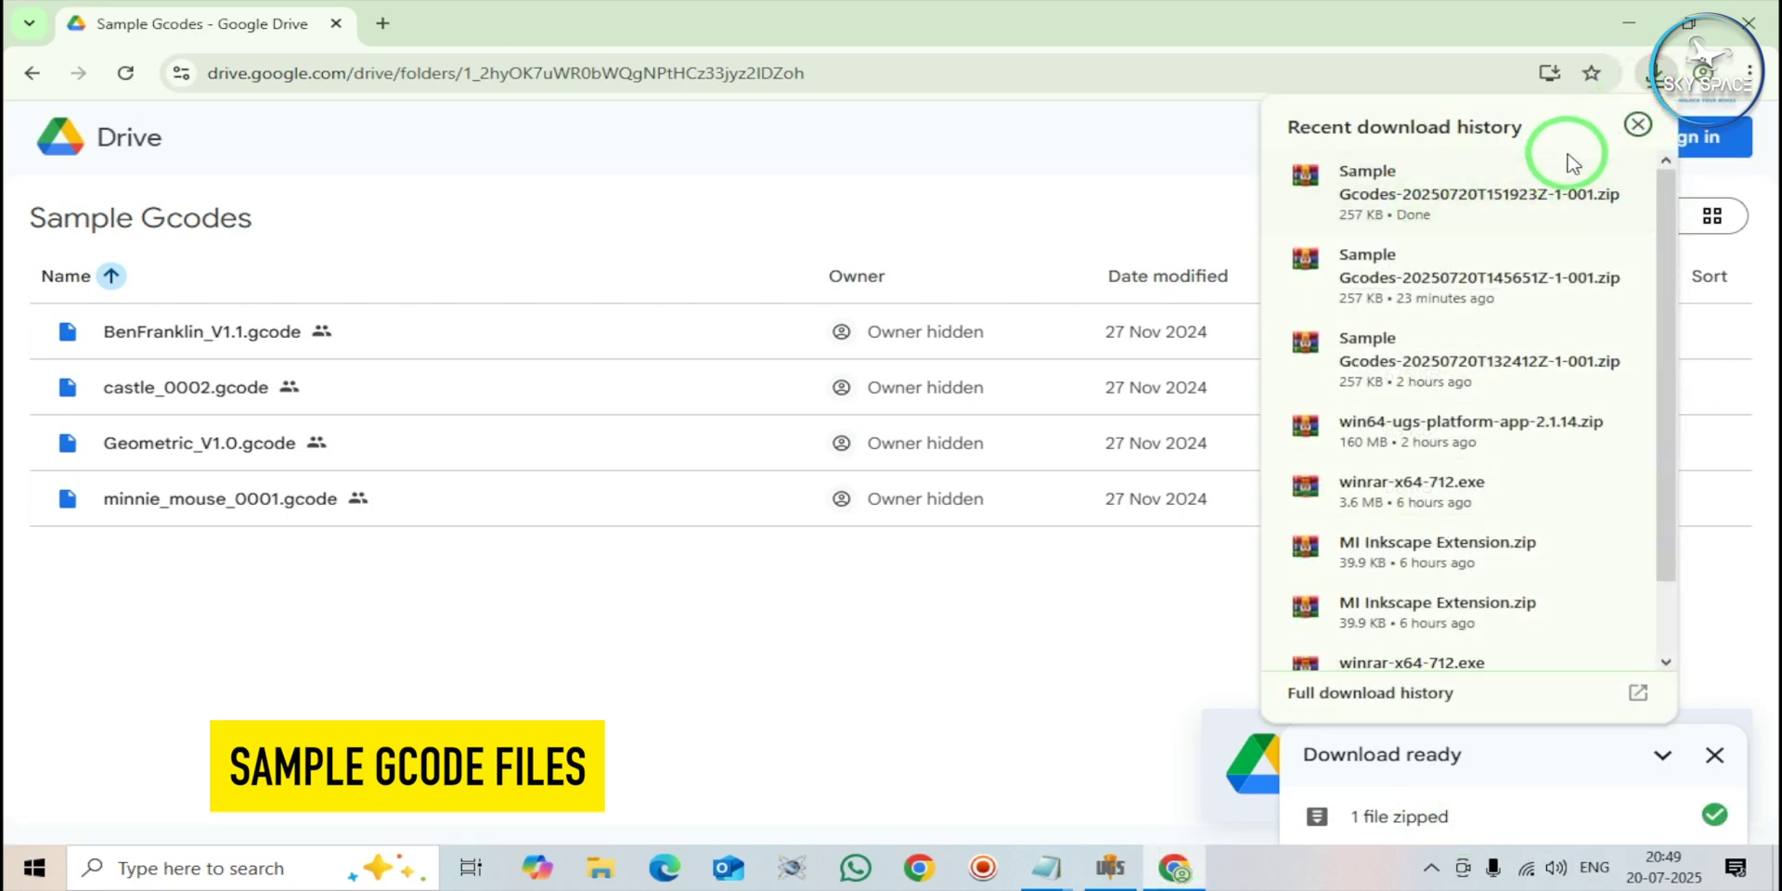
Step: Extract the Sample Gcodes zip in Downloads with Extract Here into a Sample Gcodes folder
{"action": "left_click", "coordinate": [1571, 171]}
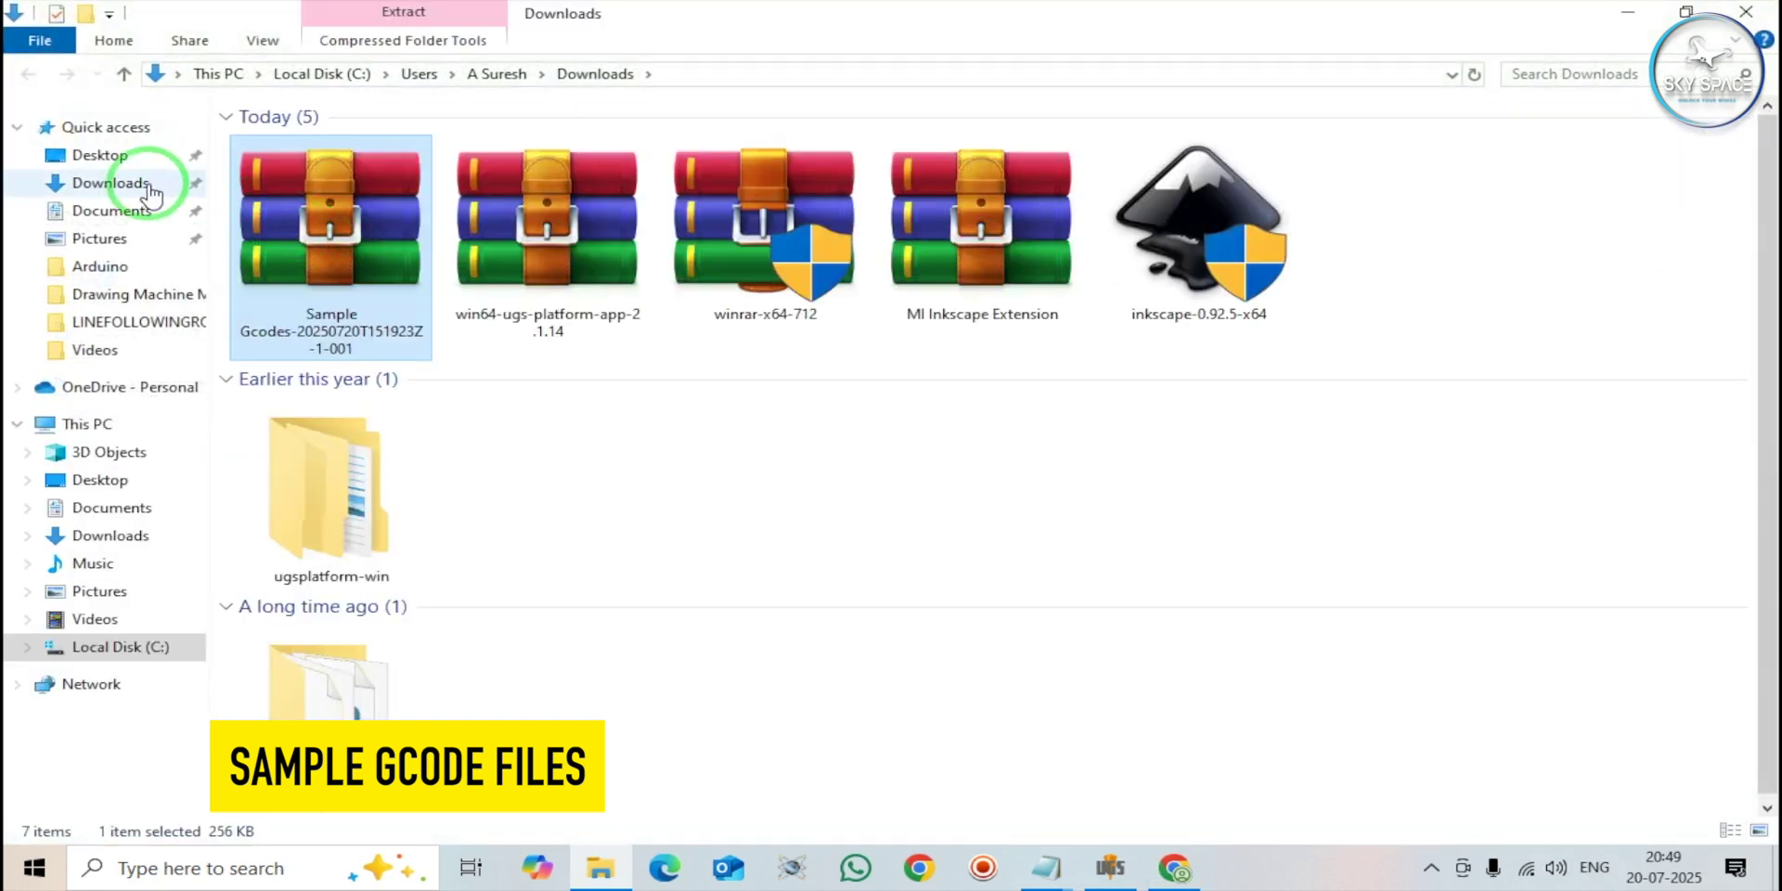
{"action": "left_click", "coordinate": [146, 191]}
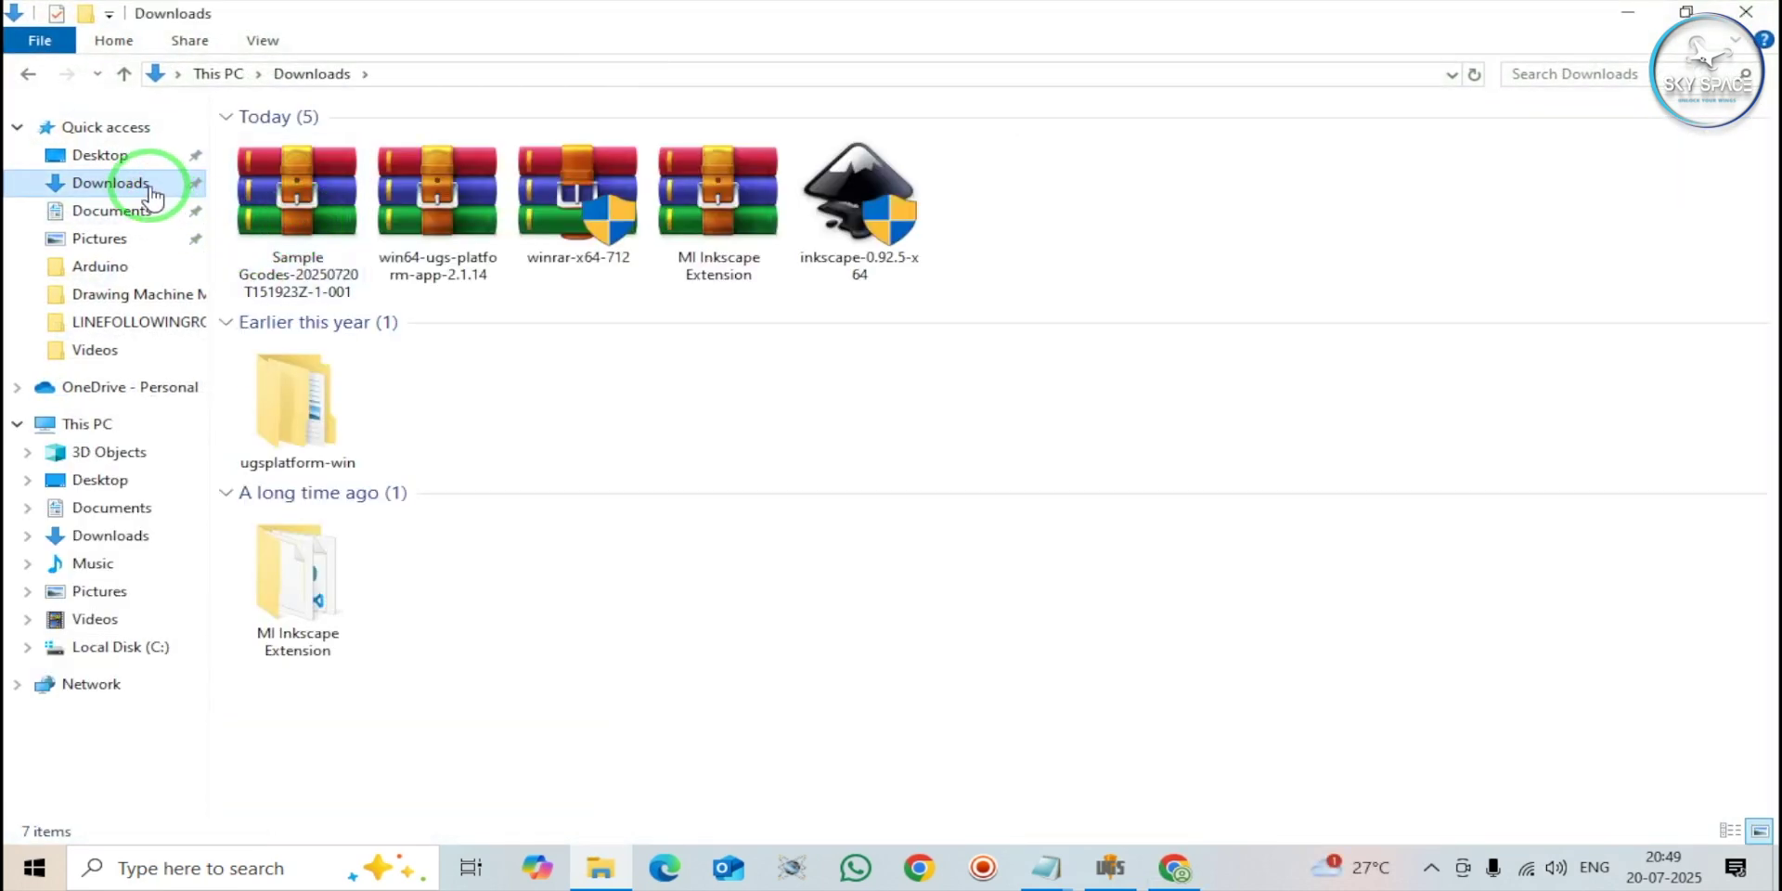
{"action": "left_click", "coordinate": [299, 193]}
{"action": "right_click", "coordinate": [299, 197]}
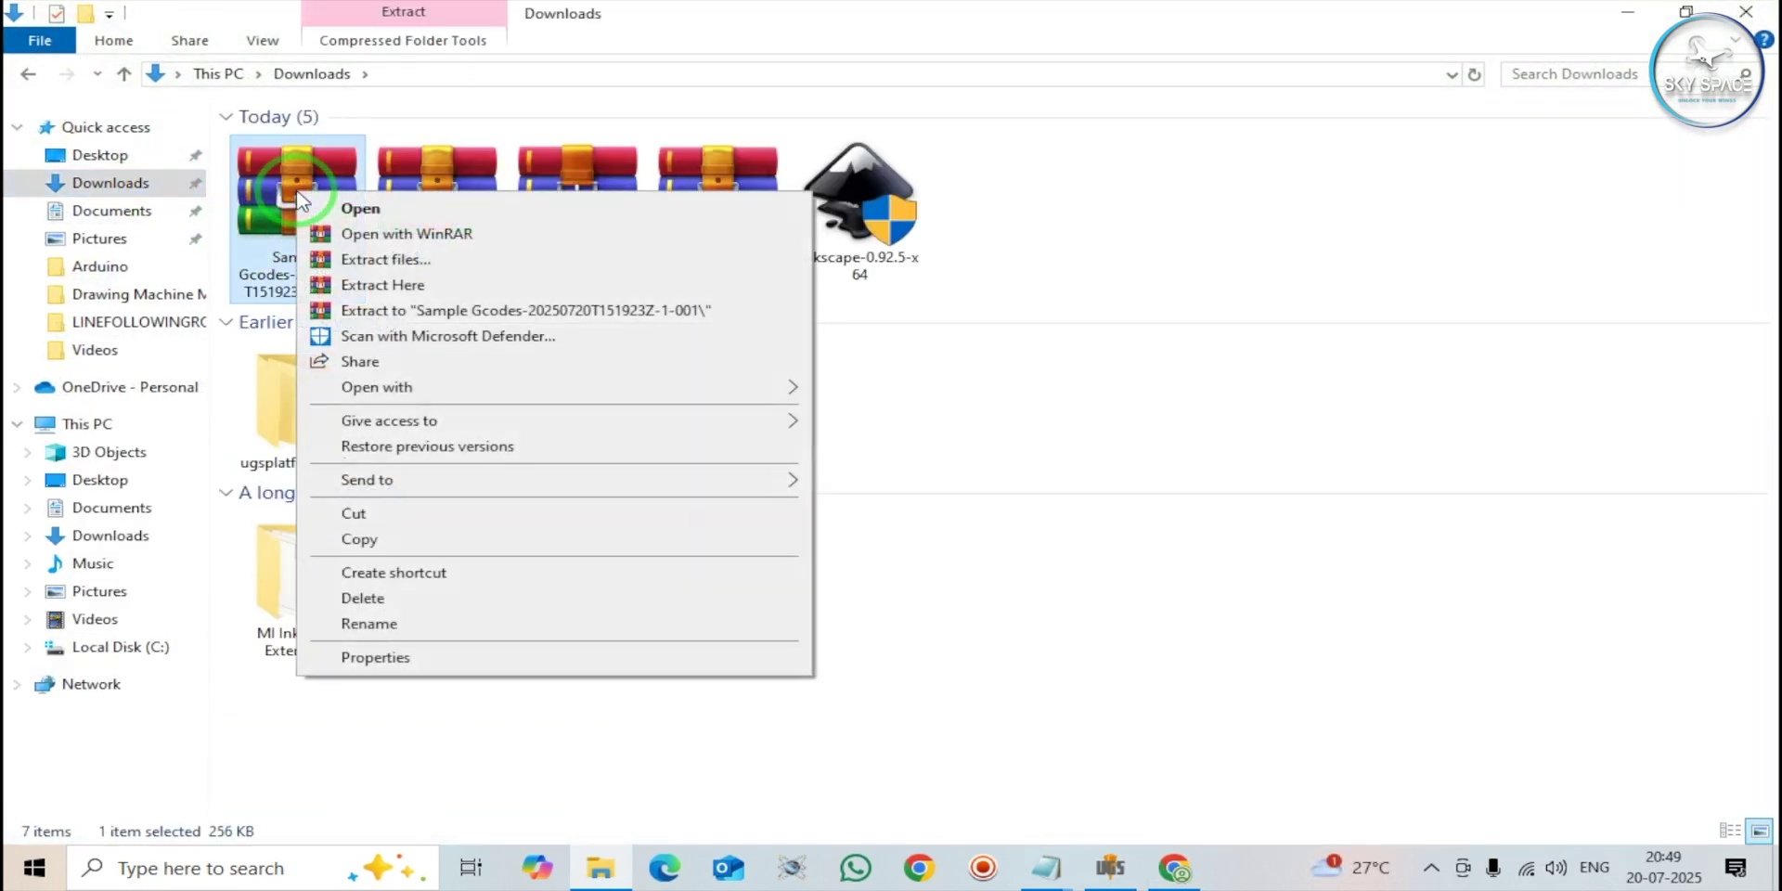
{"action": "left_click", "coordinate": [397, 285]}
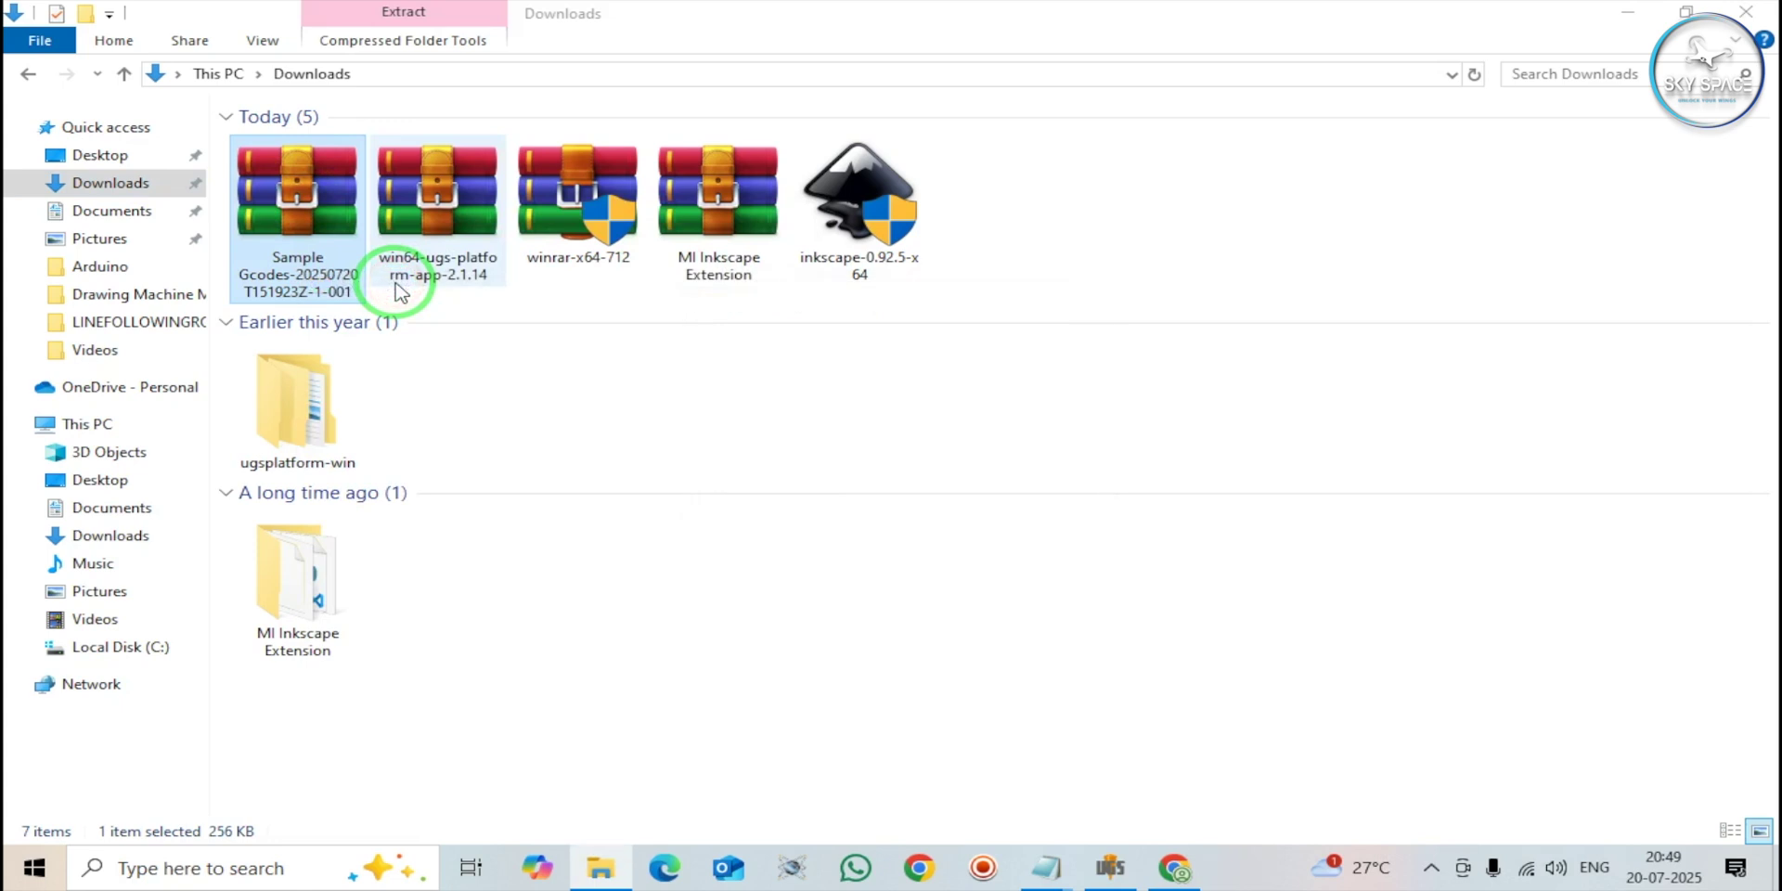
{"action": "left_click", "coordinate": [1005, 213]}
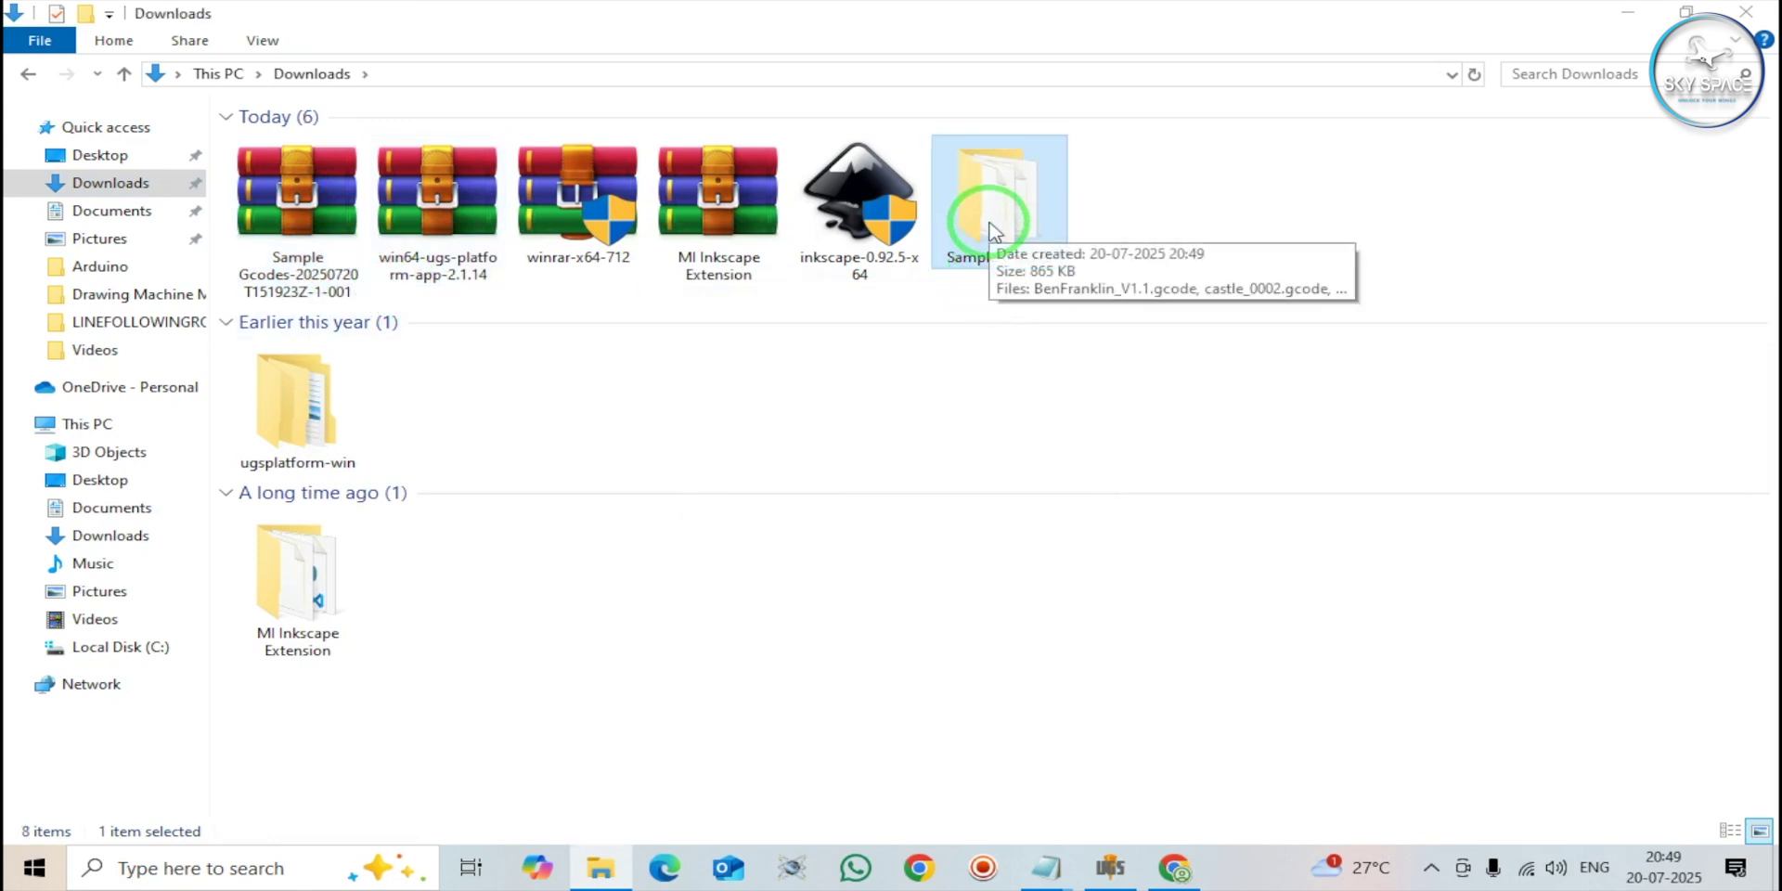
Step: Close Chrome and load Downloads\Sample Gcodes\BenFranklin_V1.1.gcode into UGS
{"action": "left_click", "coordinate": [1763, 28]}
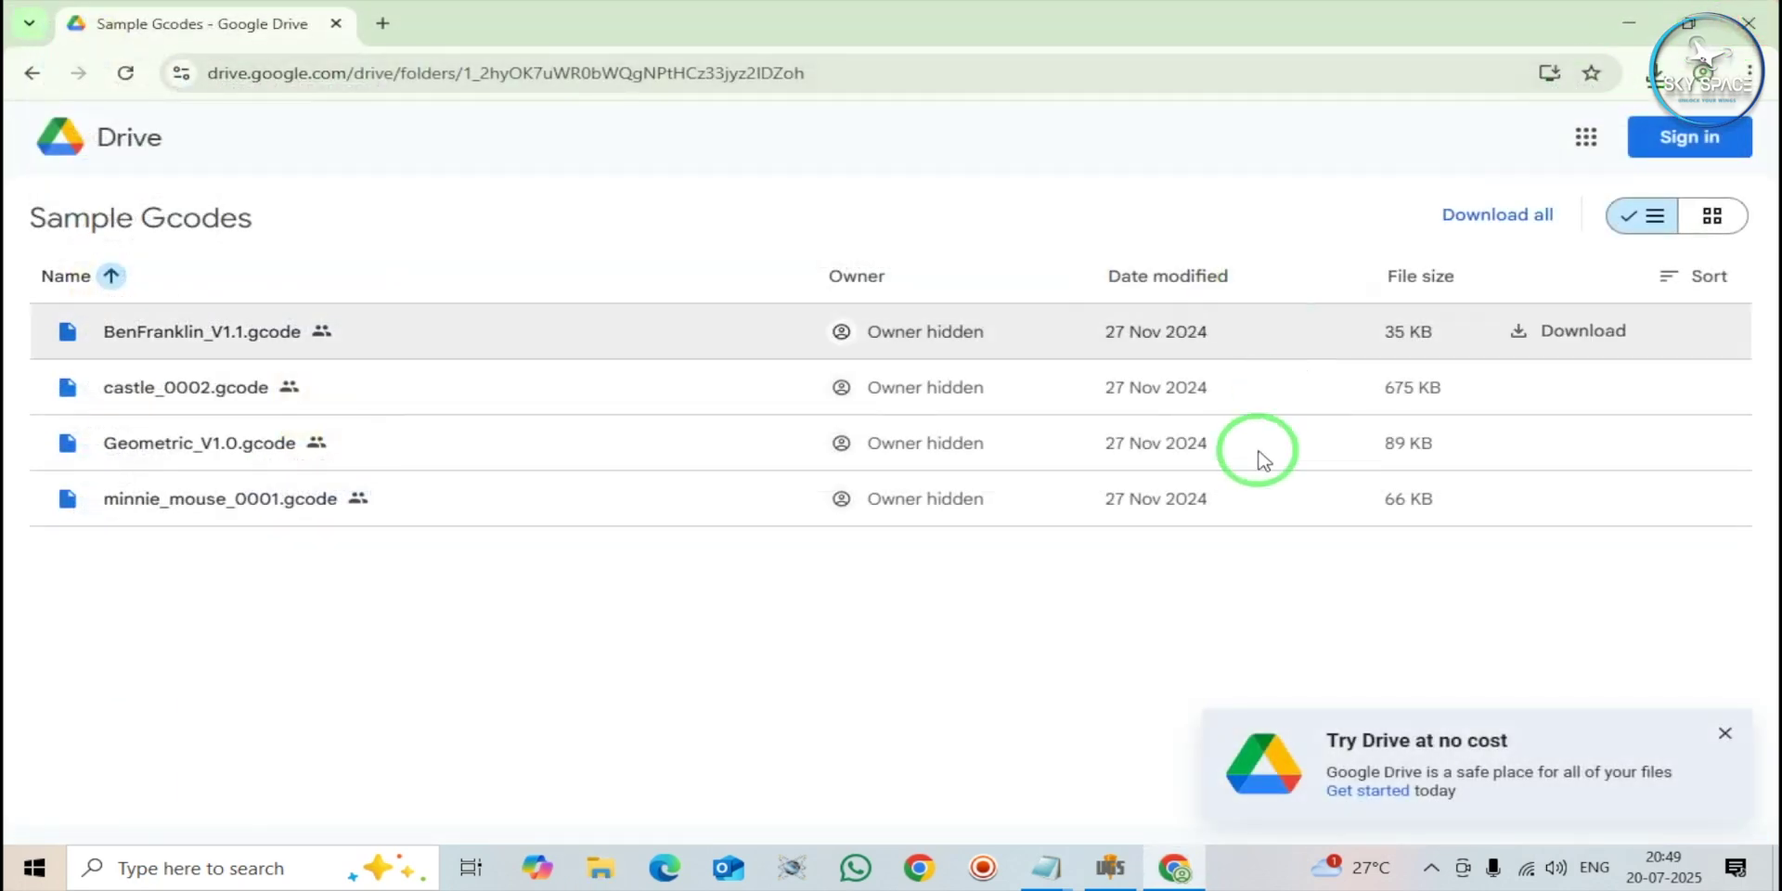
{"action": "left_click", "coordinate": [1111, 867]}
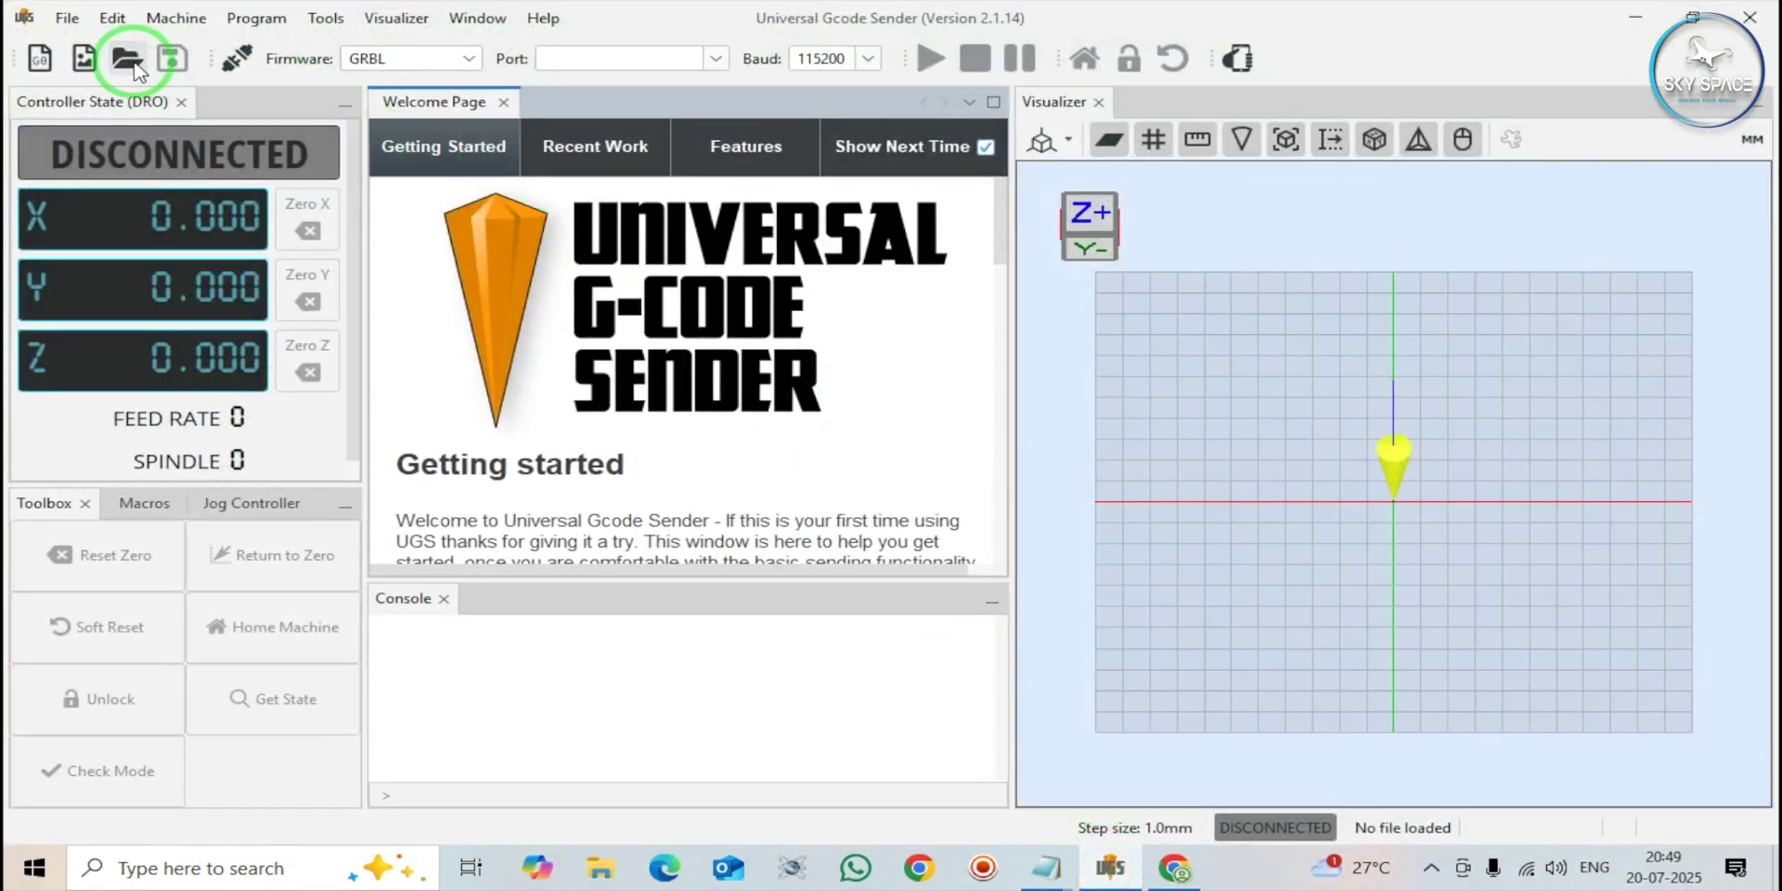
{"action": "left_click", "coordinate": [130, 61]}
{"action": "left_click", "coordinate": [188, 59]}
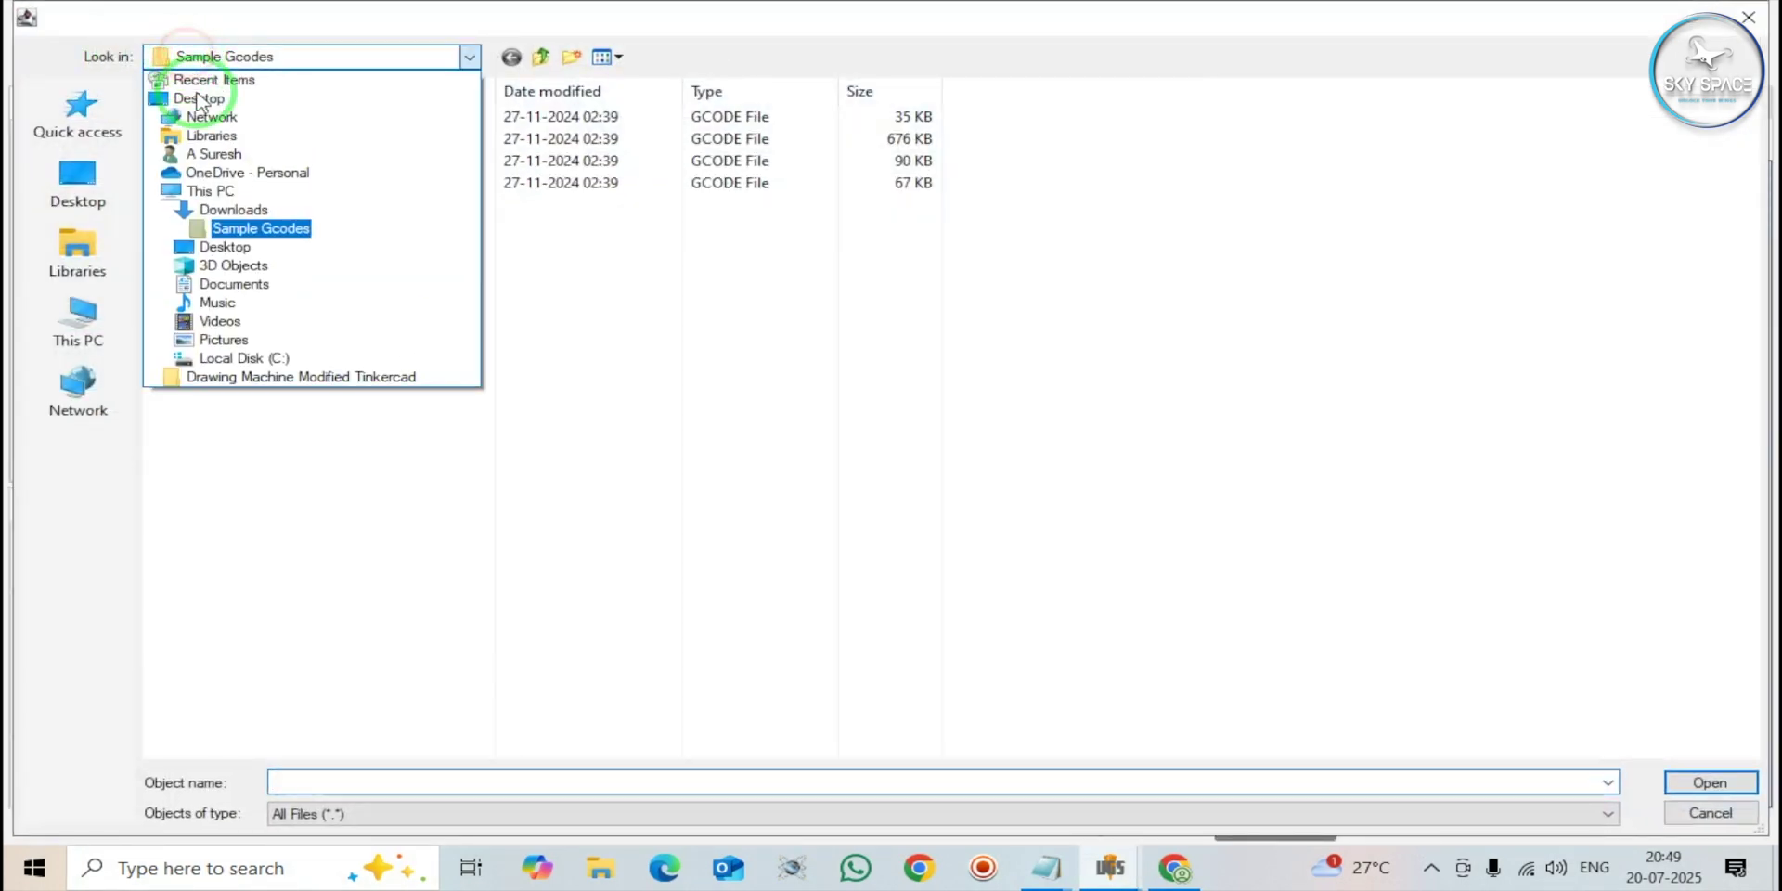
{"action": "left_click", "coordinate": [234, 210]}
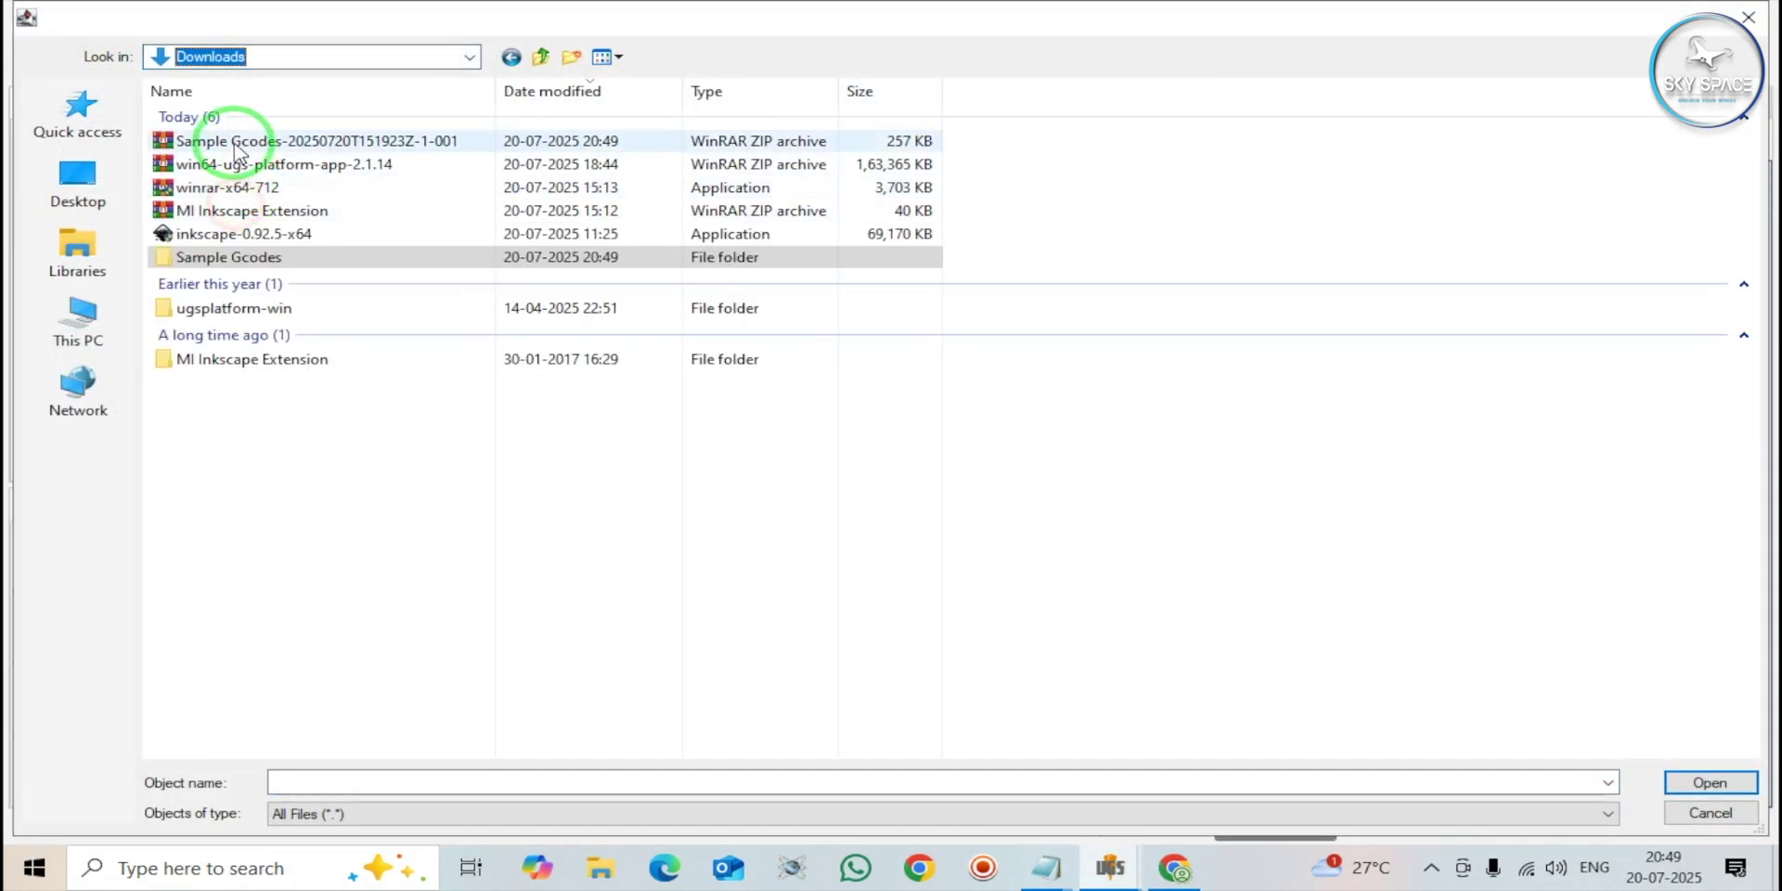
{"action": "double_click", "coordinate": [247, 258]}
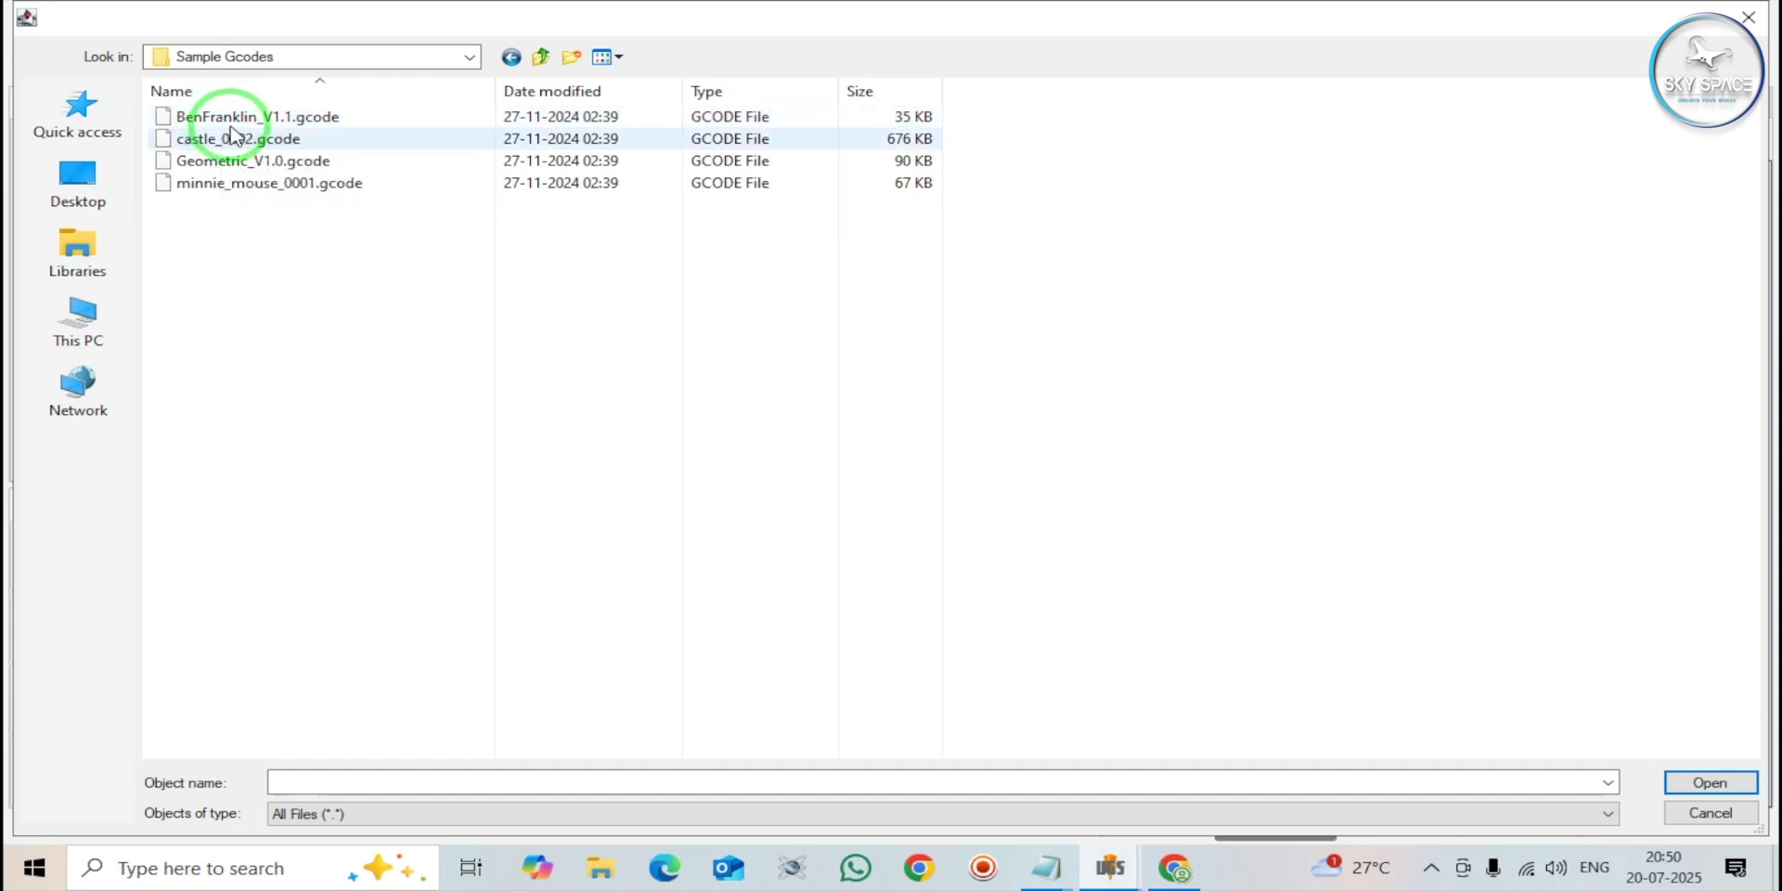
{"action": "left_click", "coordinate": [235, 124]}
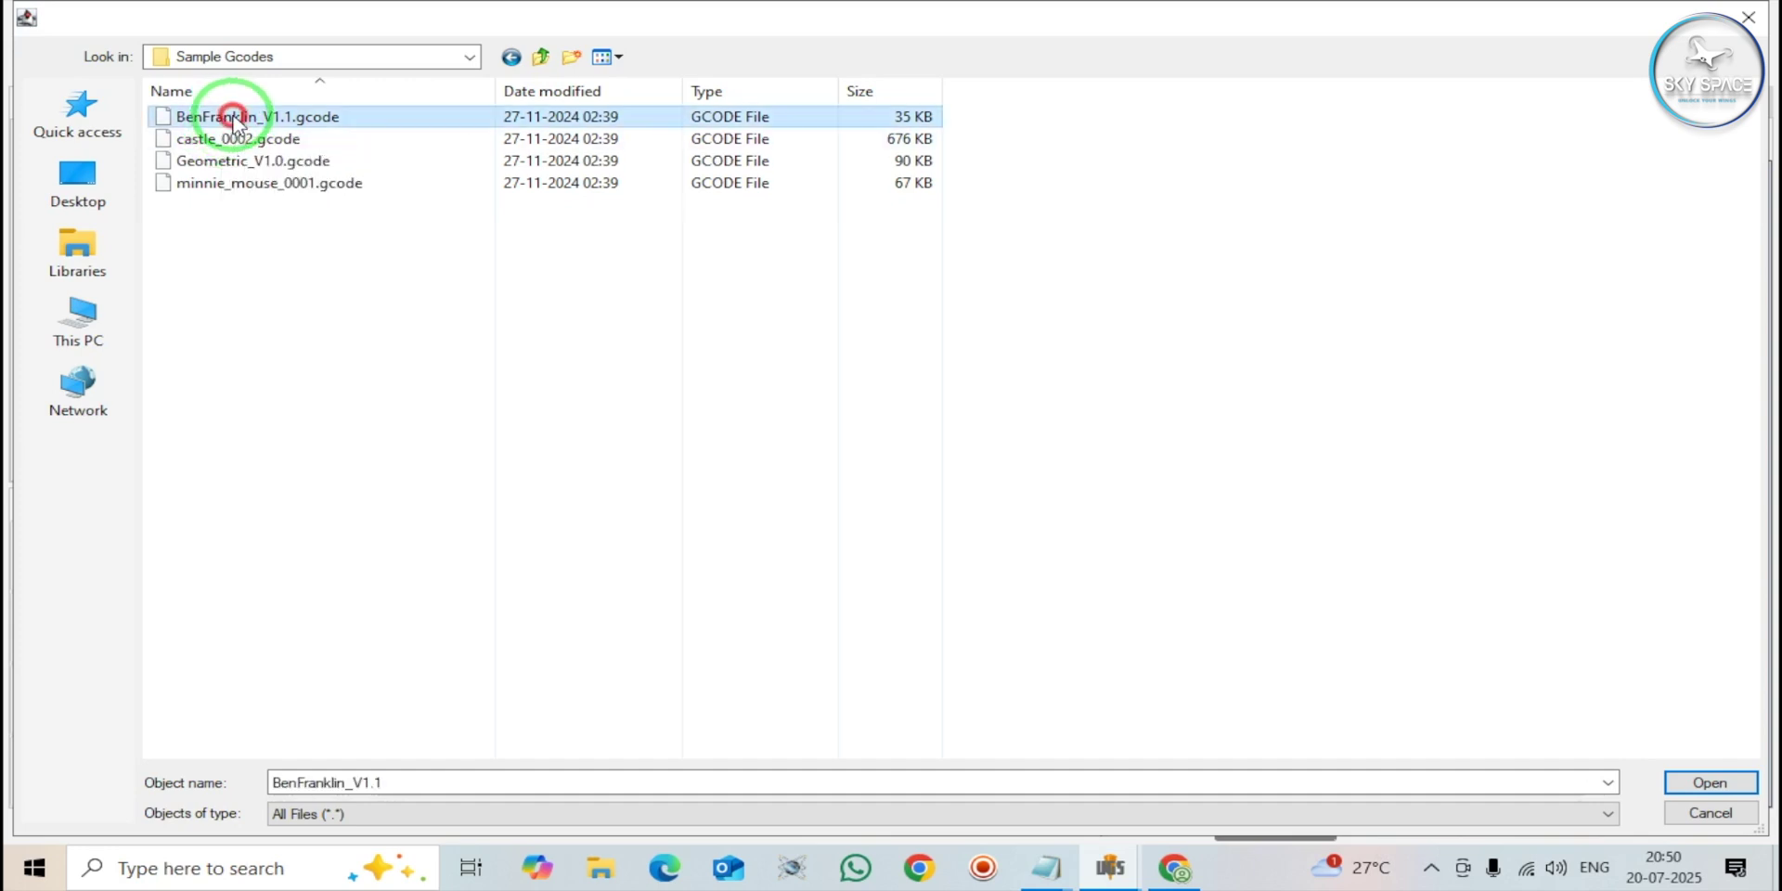
{"action": "left_click", "coordinate": [1690, 786]}
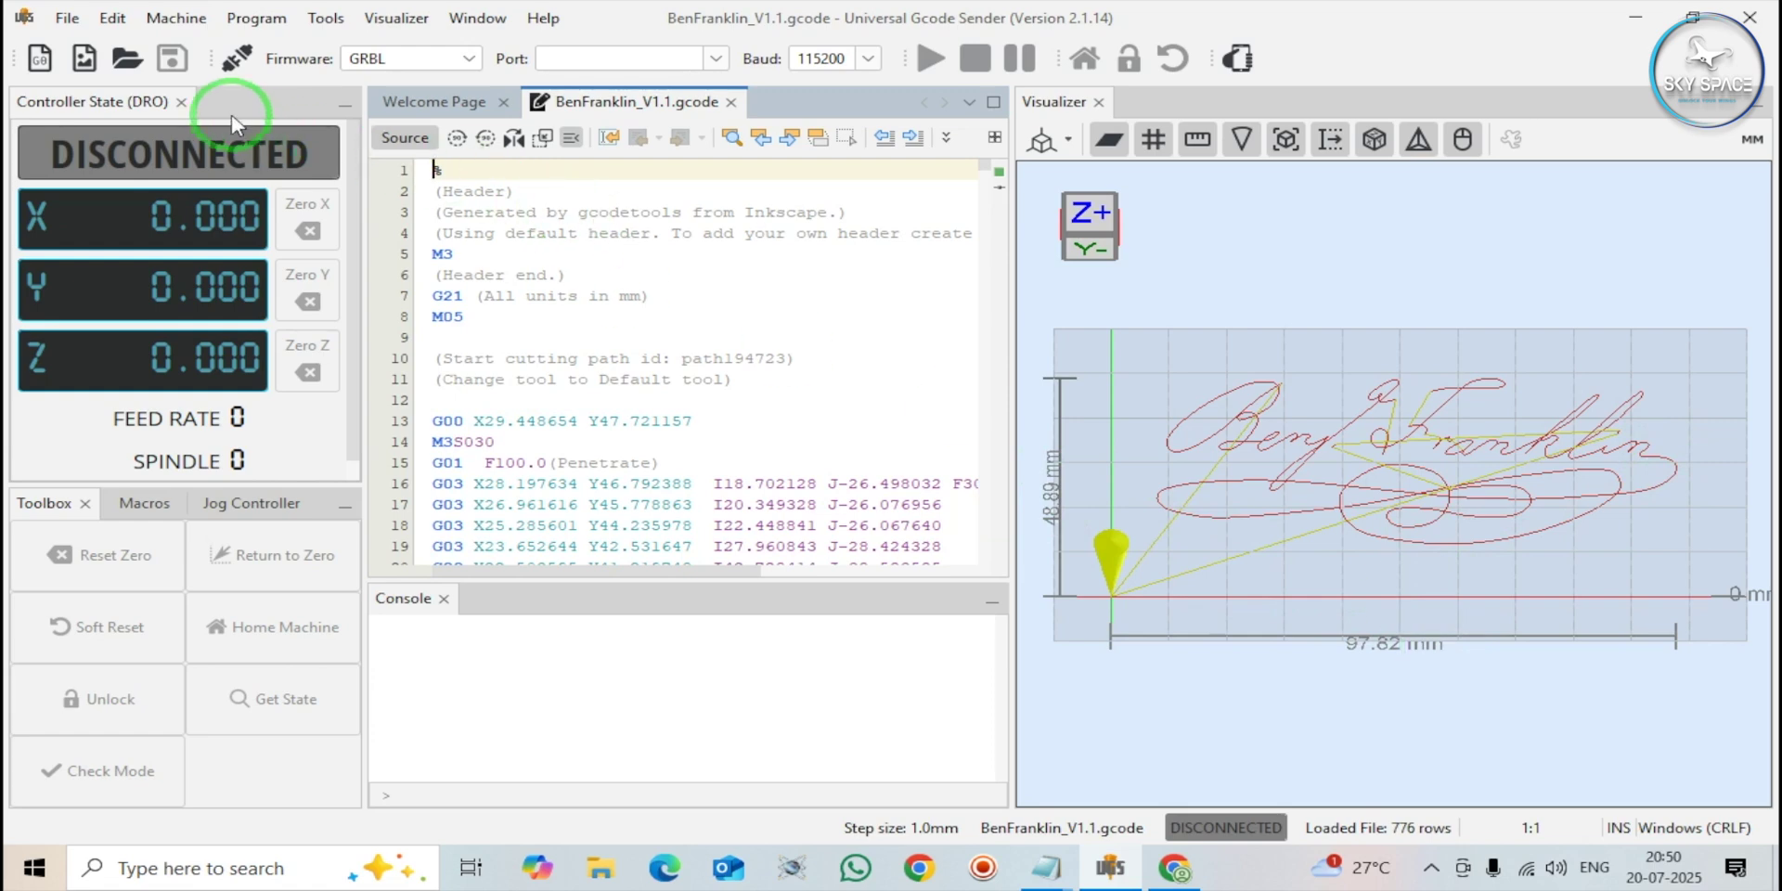
Step: Open castle_0002.gcode from the Sample Gcodes folder to preview its 144.16 × 194.93 mm castle toolpath
{"action": "left_click", "coordinate": [128, 61]}
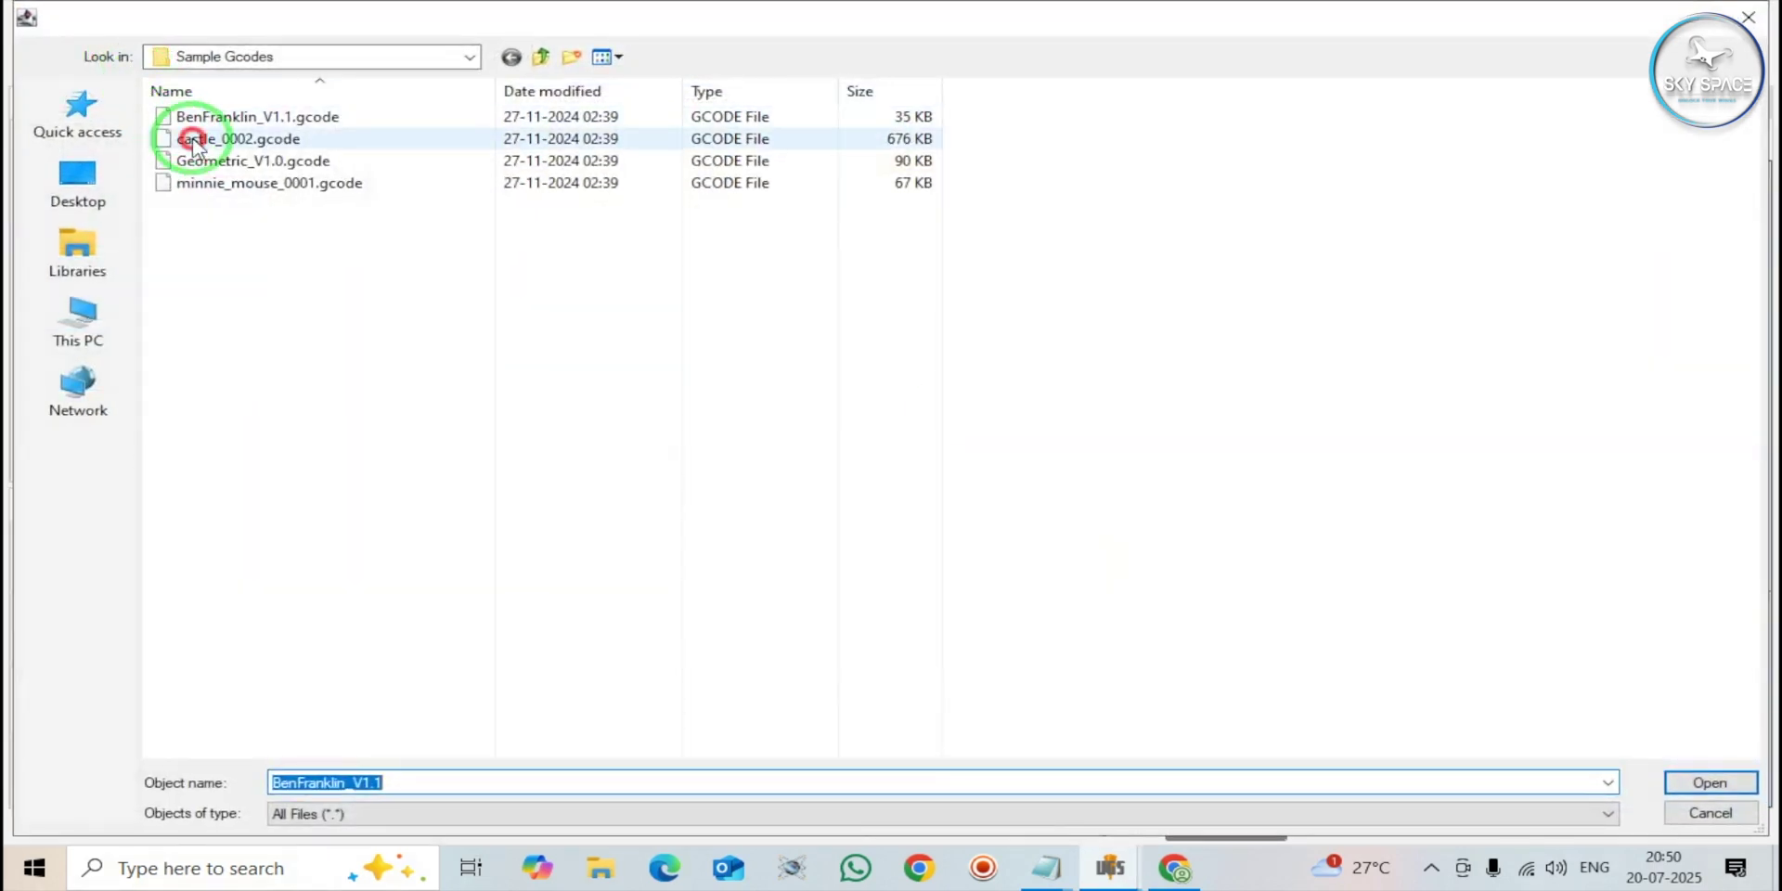
{"action": "double_click", "coordinate": [193, 140]}
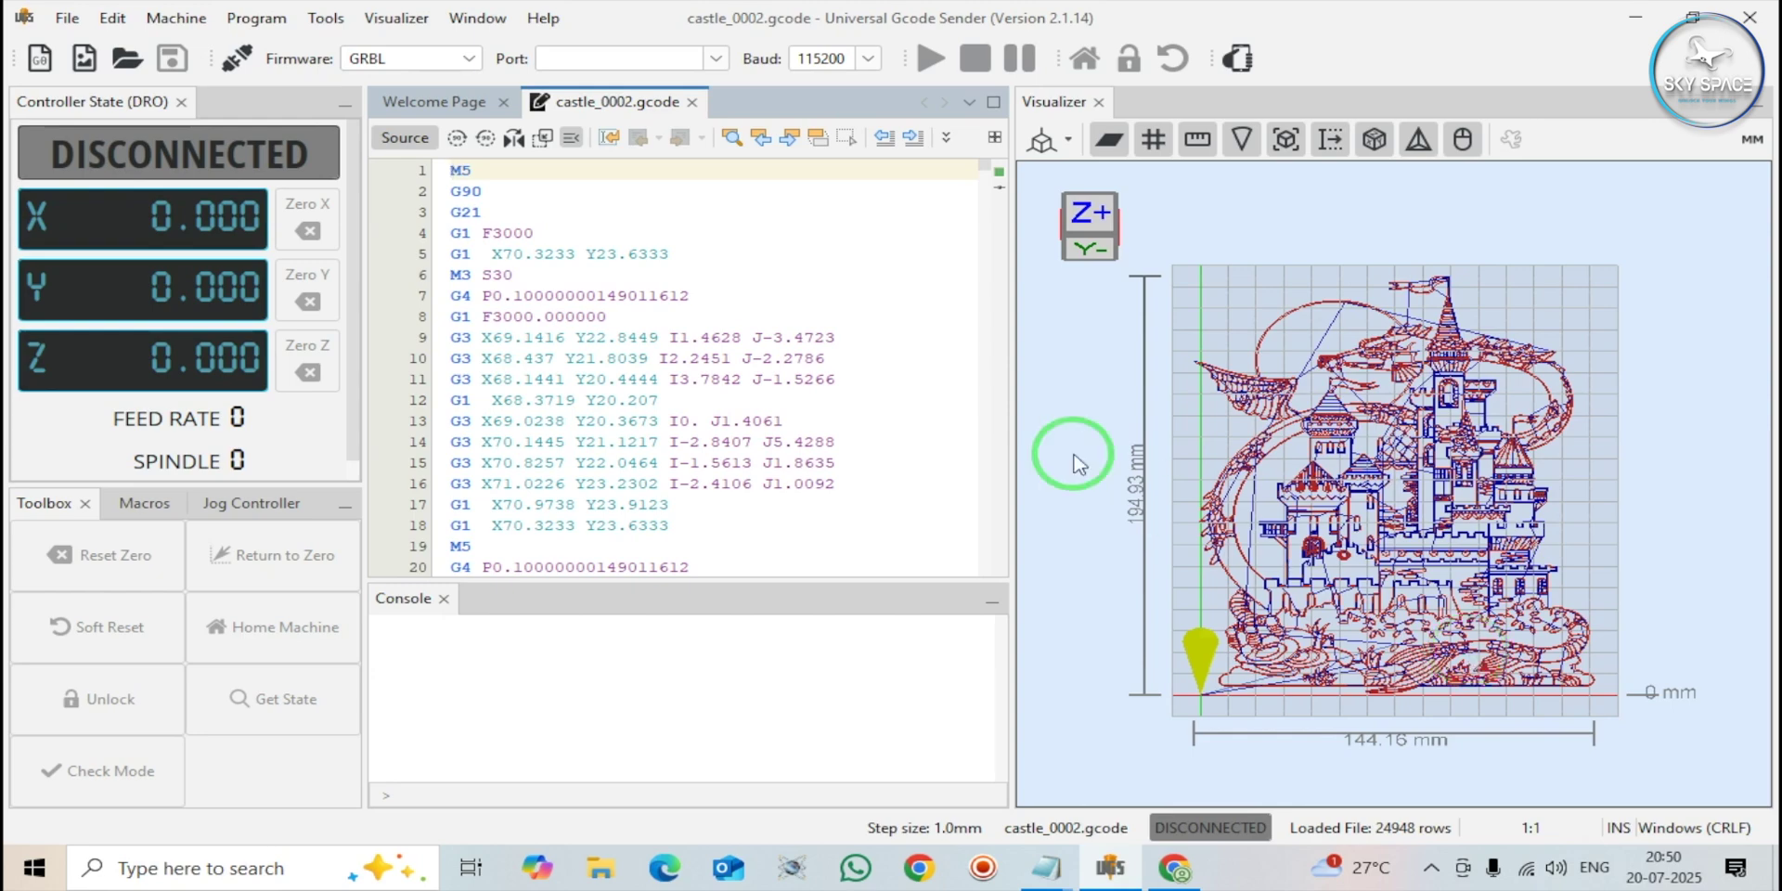
Step: Preview Geometric_V1.0.gcode, then load minnie_mouse_0001.gcode (2,232 rows, 99.01 × 127.45 mm)
{"action": "left_click", "coordinate": [130, 59]}
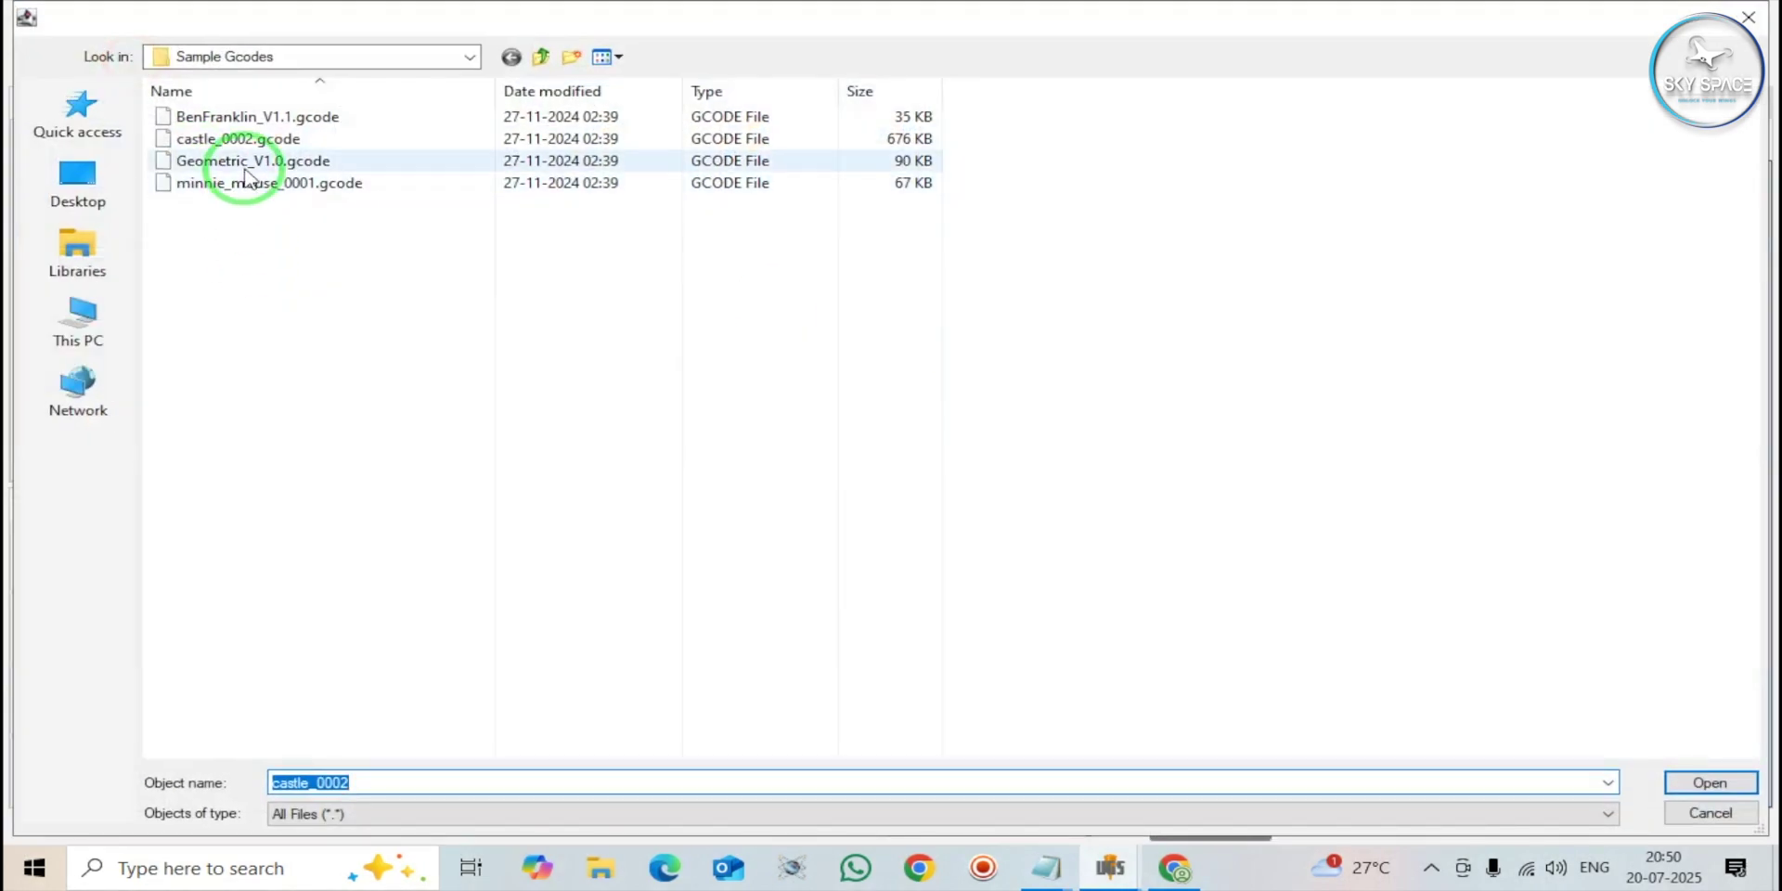
{"action": "double_click", "coordinate": [237, 163]}
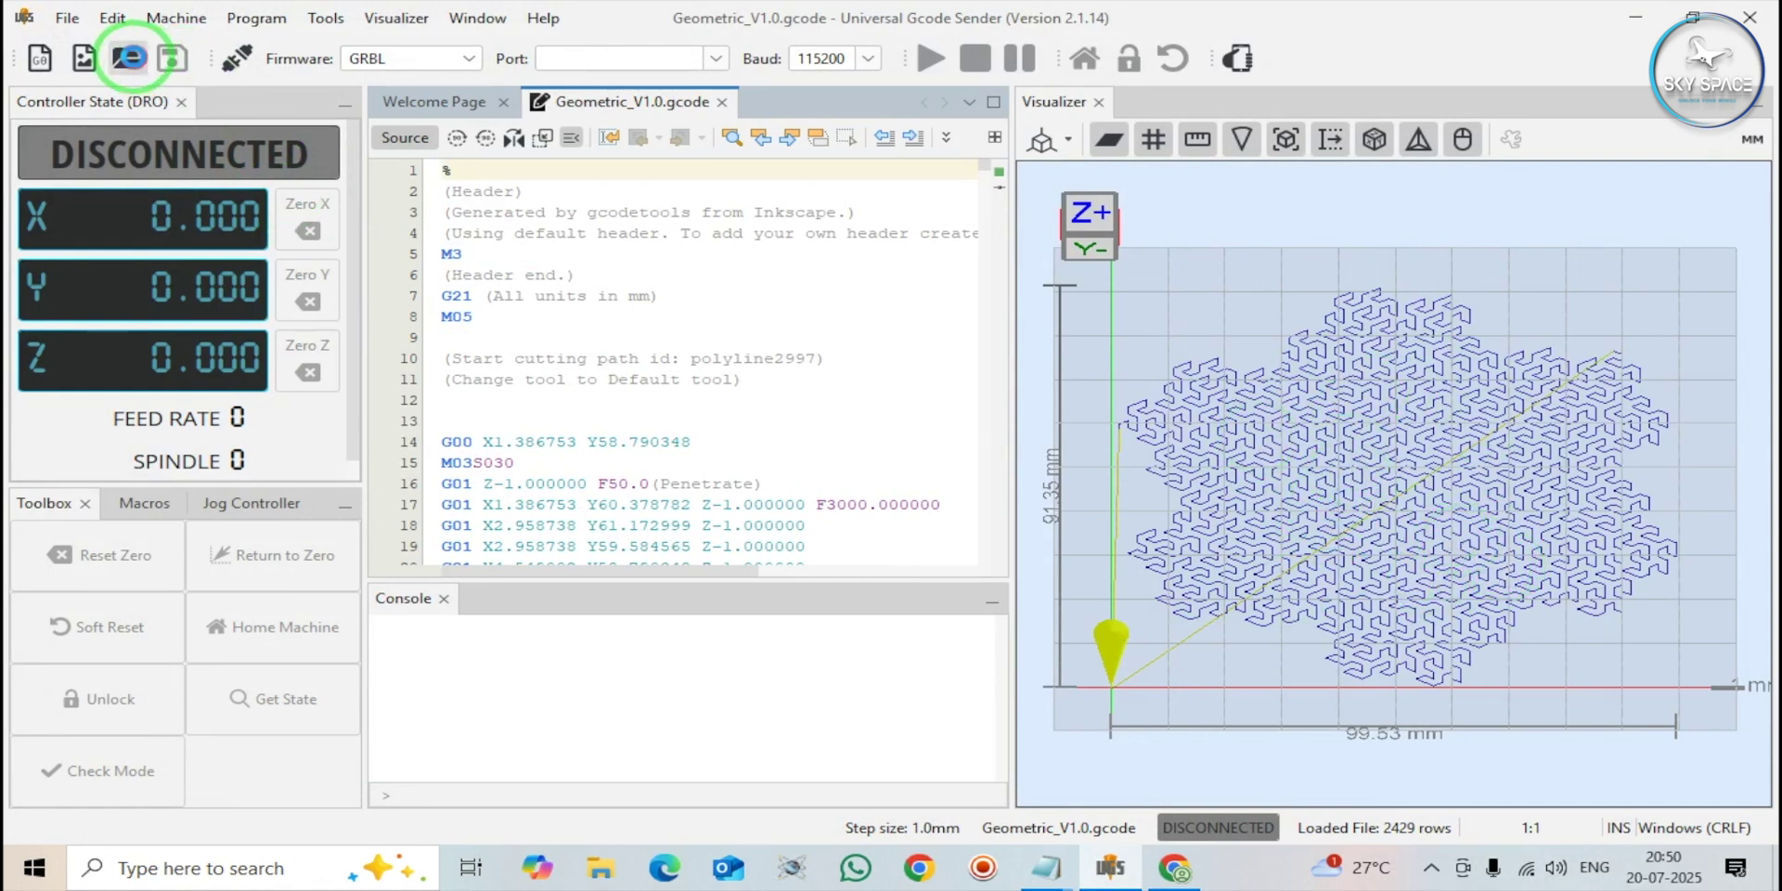
{"action": "left_click", "coordinate": [126, 59]}
{"action": "double_click", "coordinate": [219, 182]}
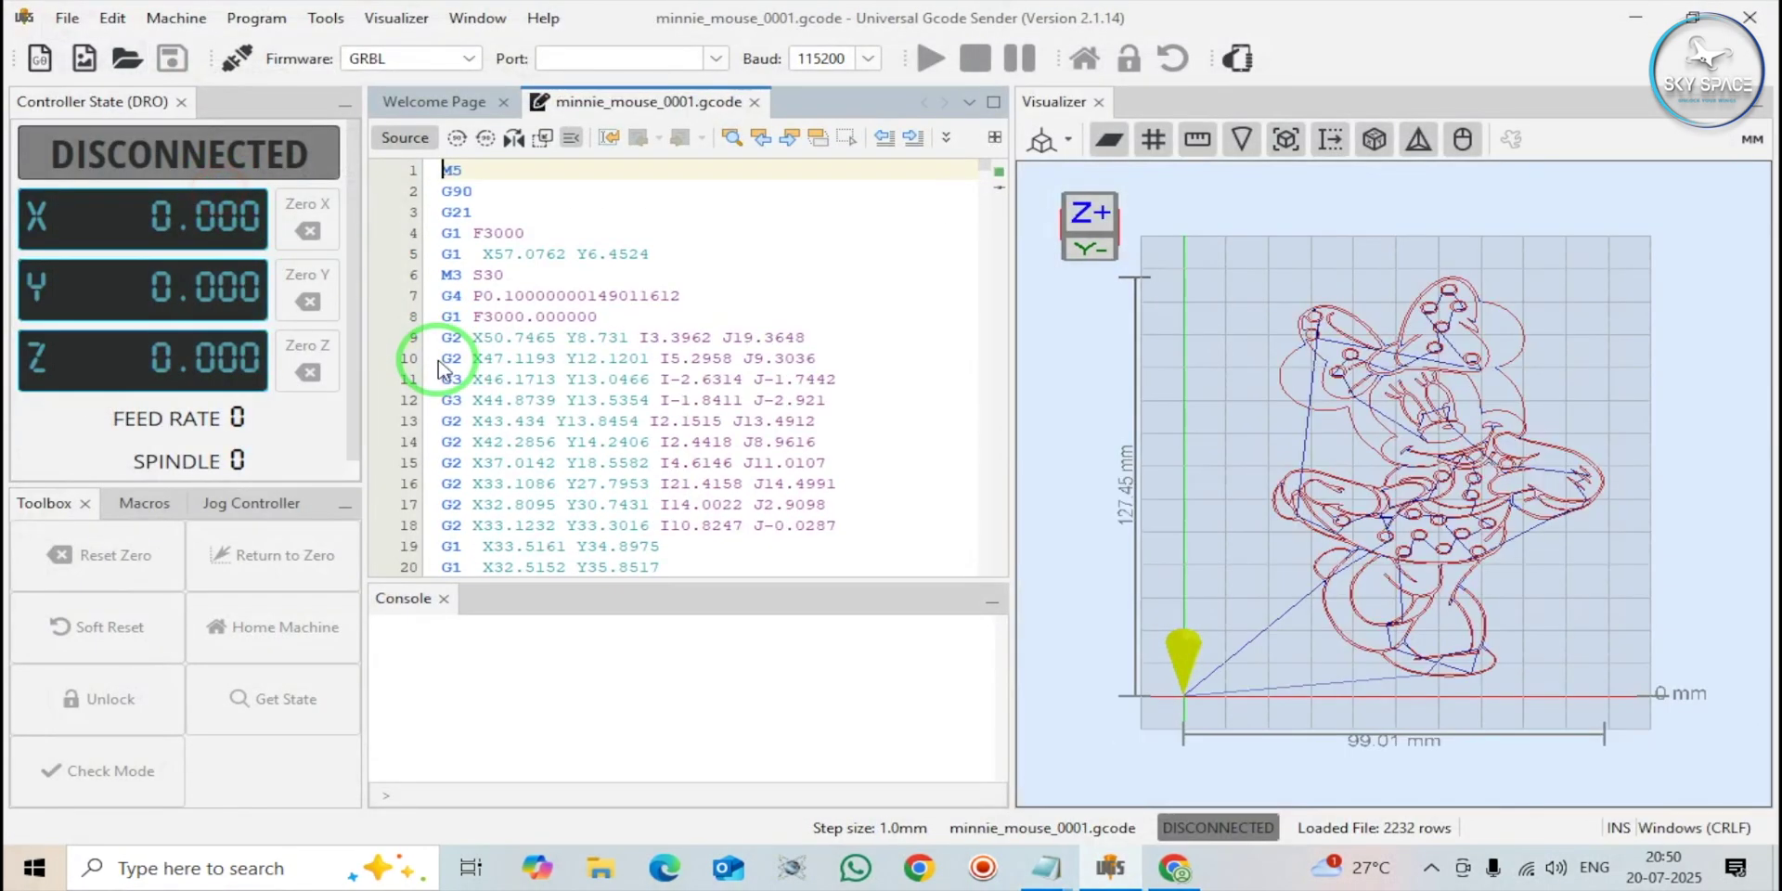